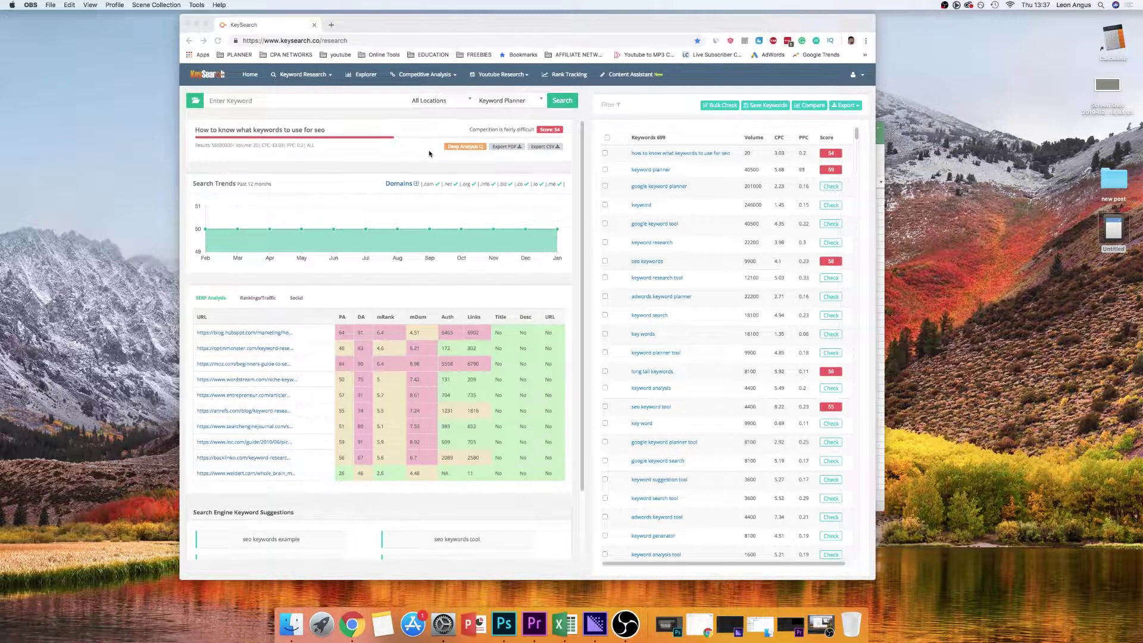
scroll(429, 153, down, 2)
scroll(430, 153, down, 3)
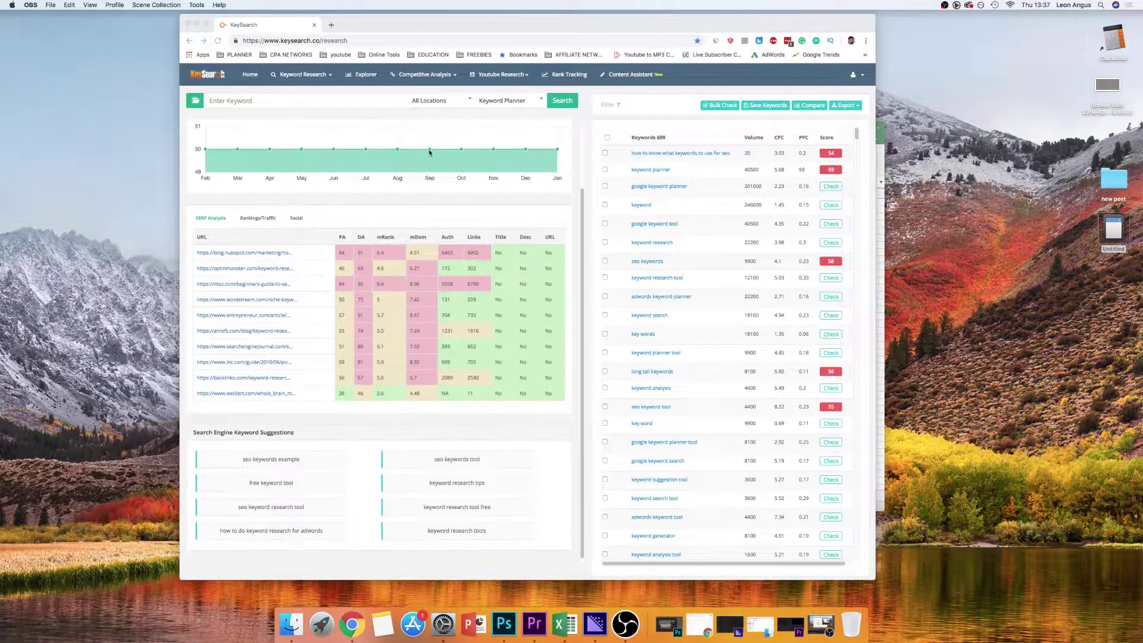
scroll(430, 153, up, 5)
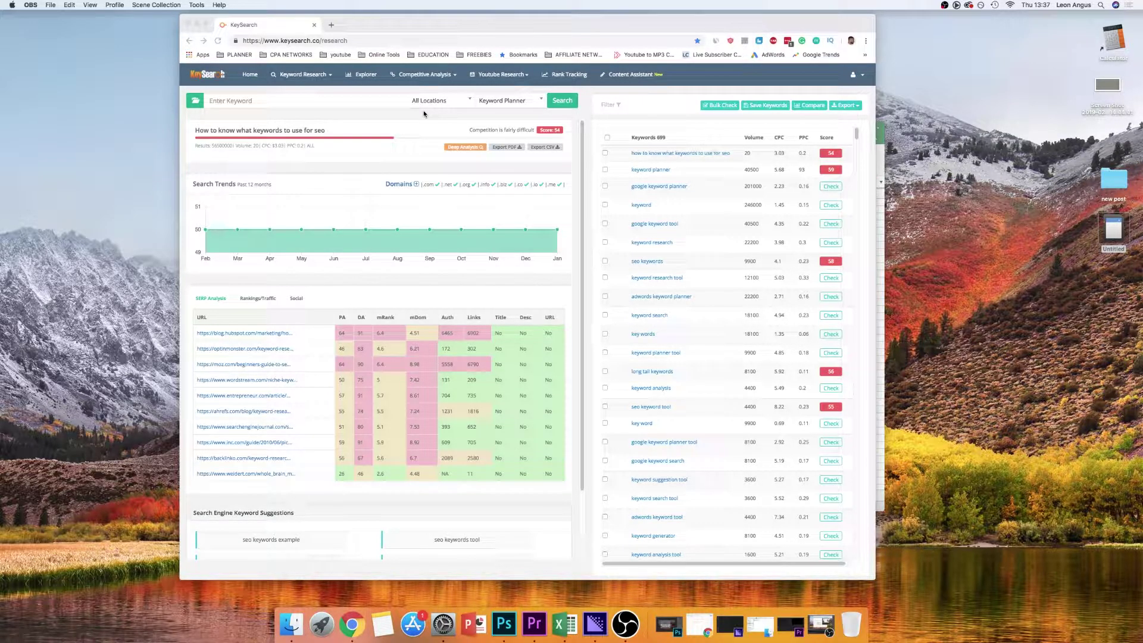
Search Google for "dog traingin" in a new tab and look through the first page of results
click(331, 25)
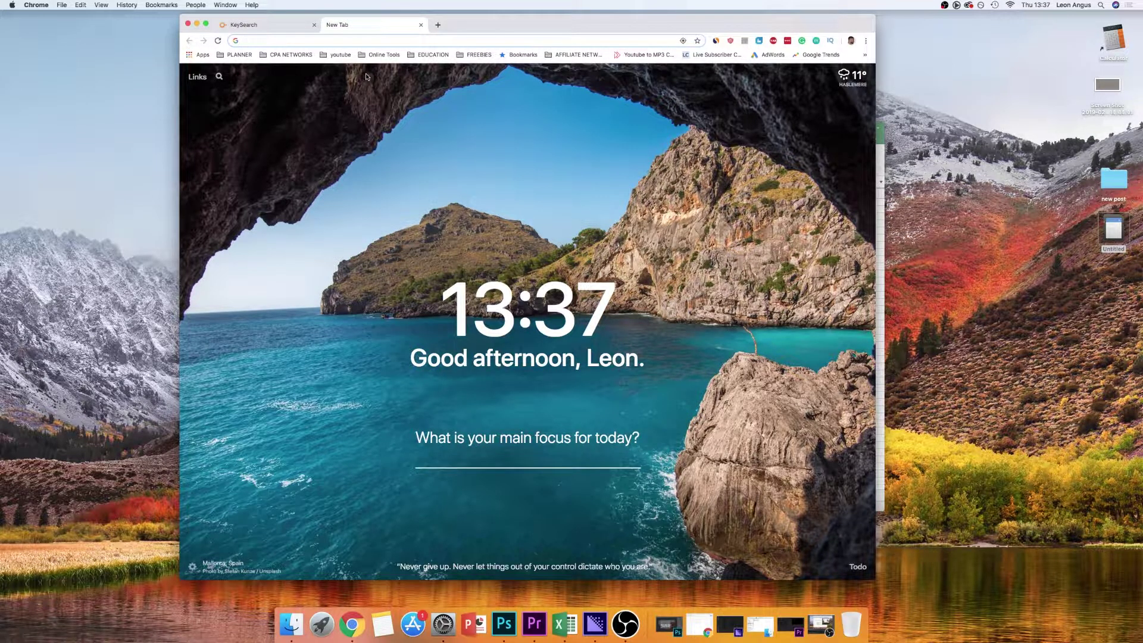
text(dog traingin)
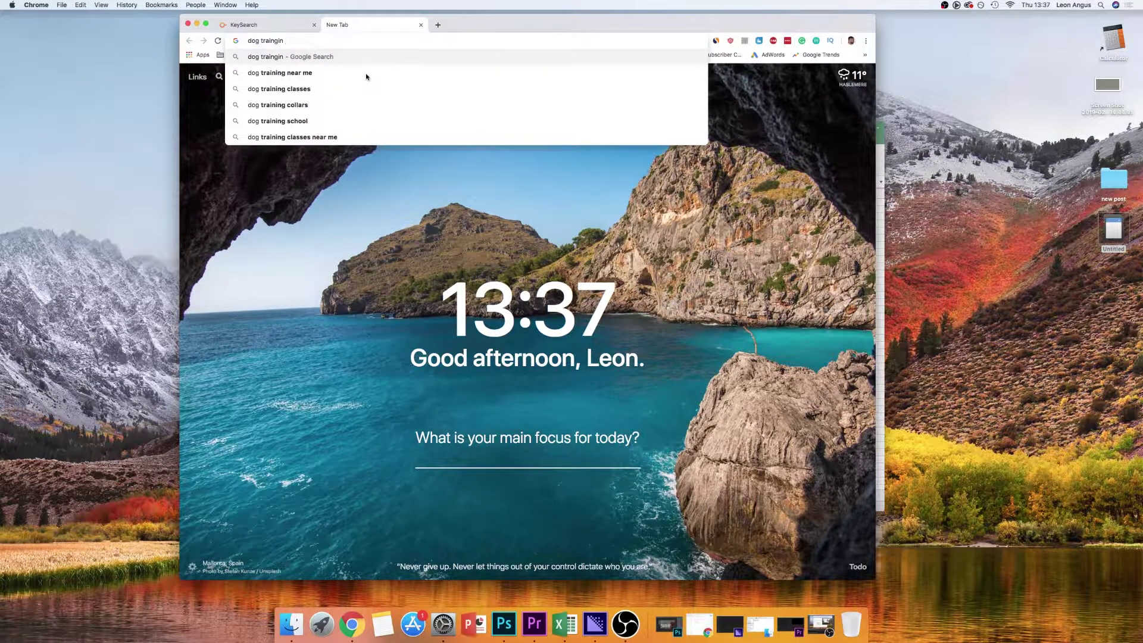
key(Return)
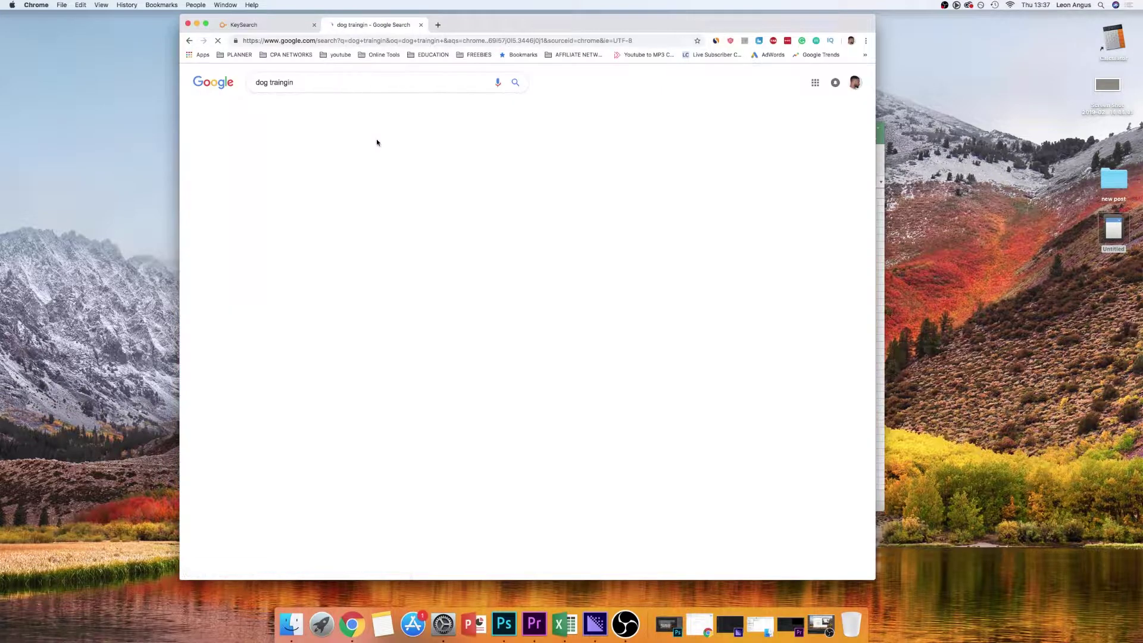
scroll(400, 196, down, 6)
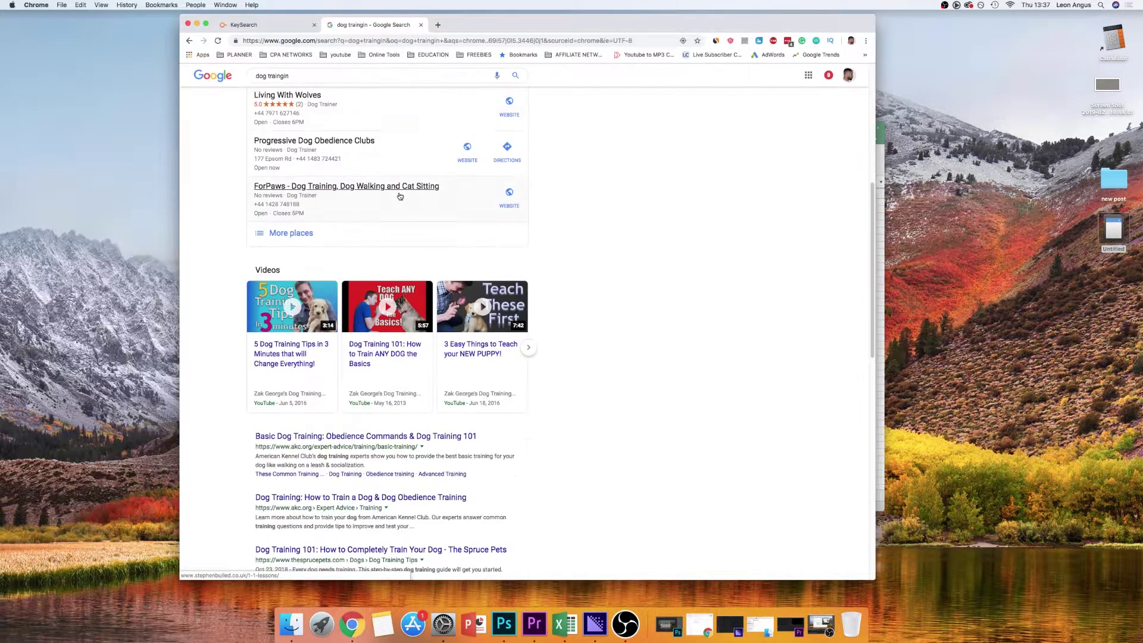
scroll(404, 230, down, 6)
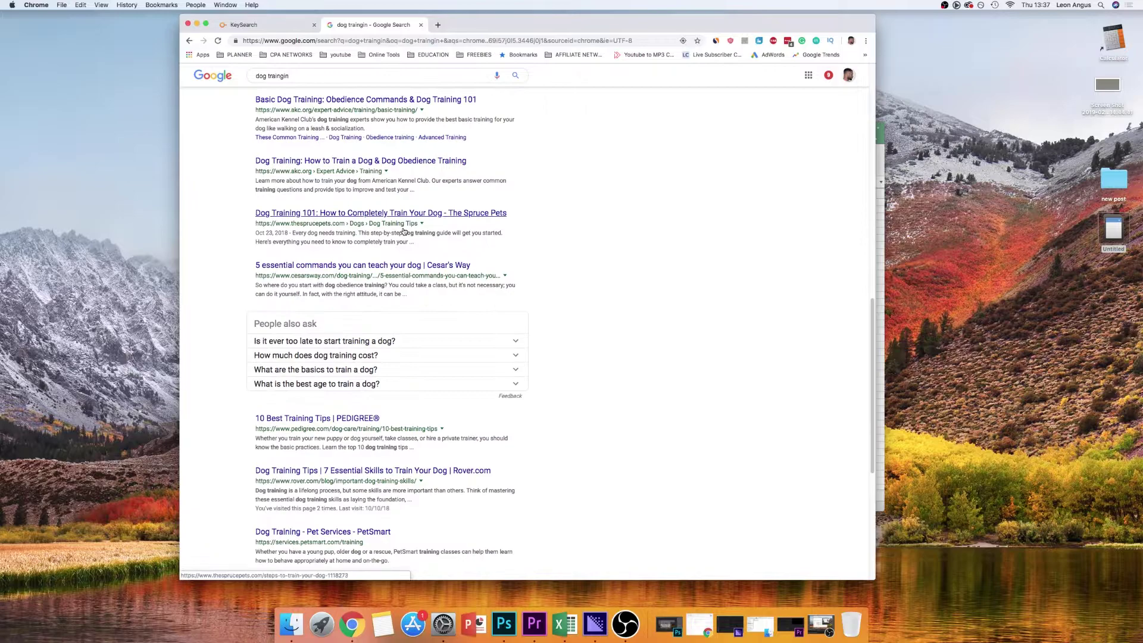
scroll(404, 232, down, 5)
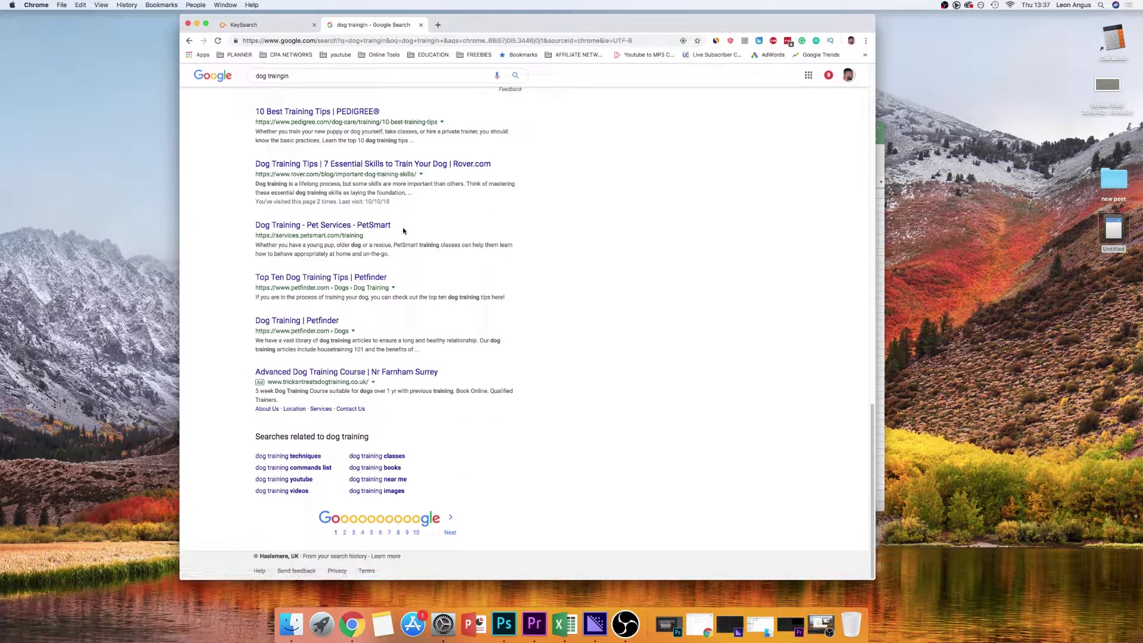
scroll(390, 209, up, 15)
Replace the Google query with "best cooking pans" and run the search
drag(302, 82, 245, 78)
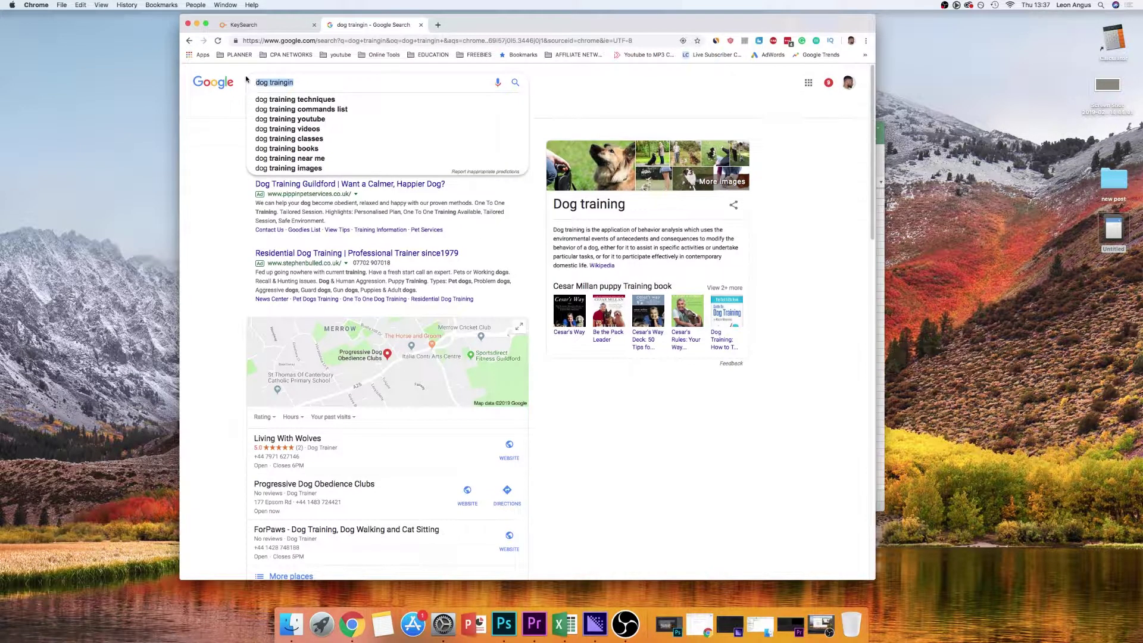
text(best )
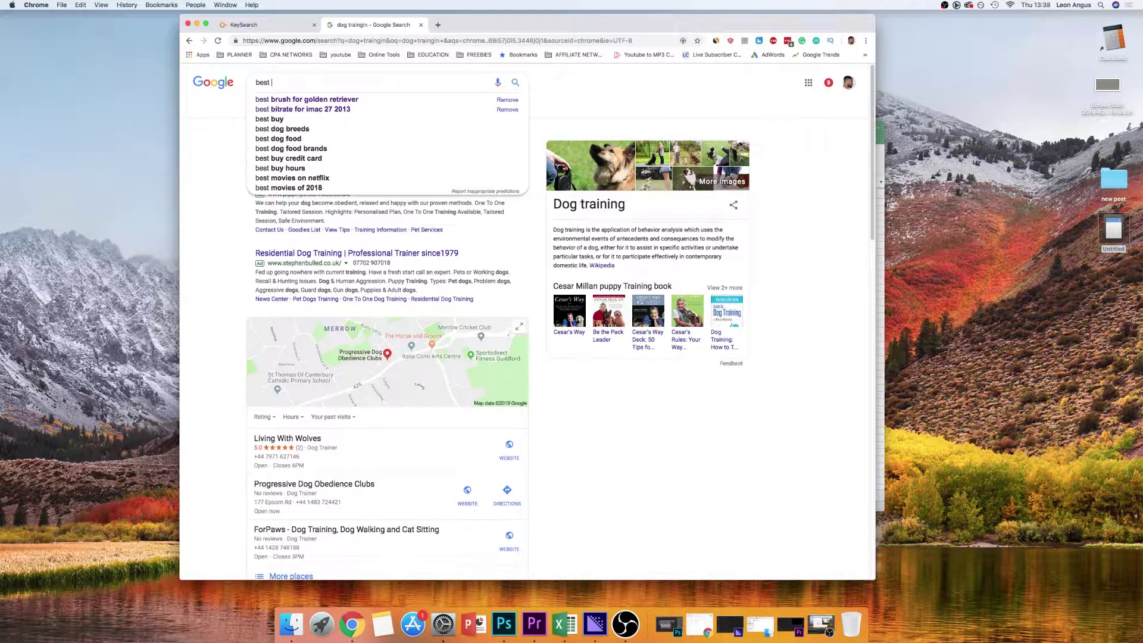
text(co)
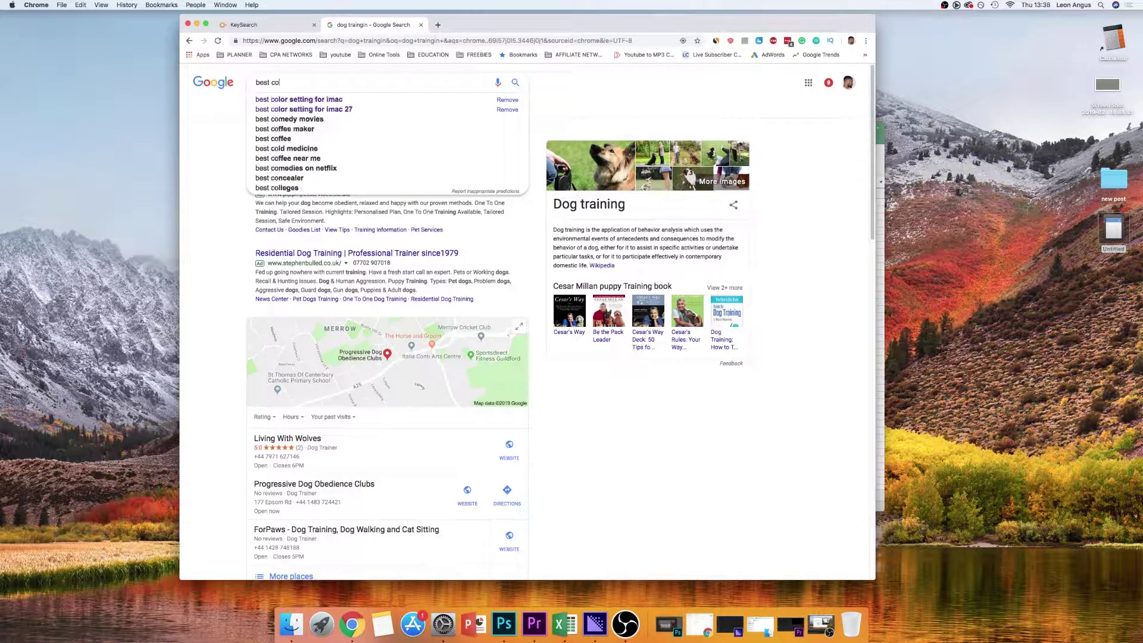
text(oking shows)
key(BackSpace)
key(BackSpace)
key(BackSpace)
key(BackSpace)
key(BackSpace)
key(BackSpace)
text(pans)
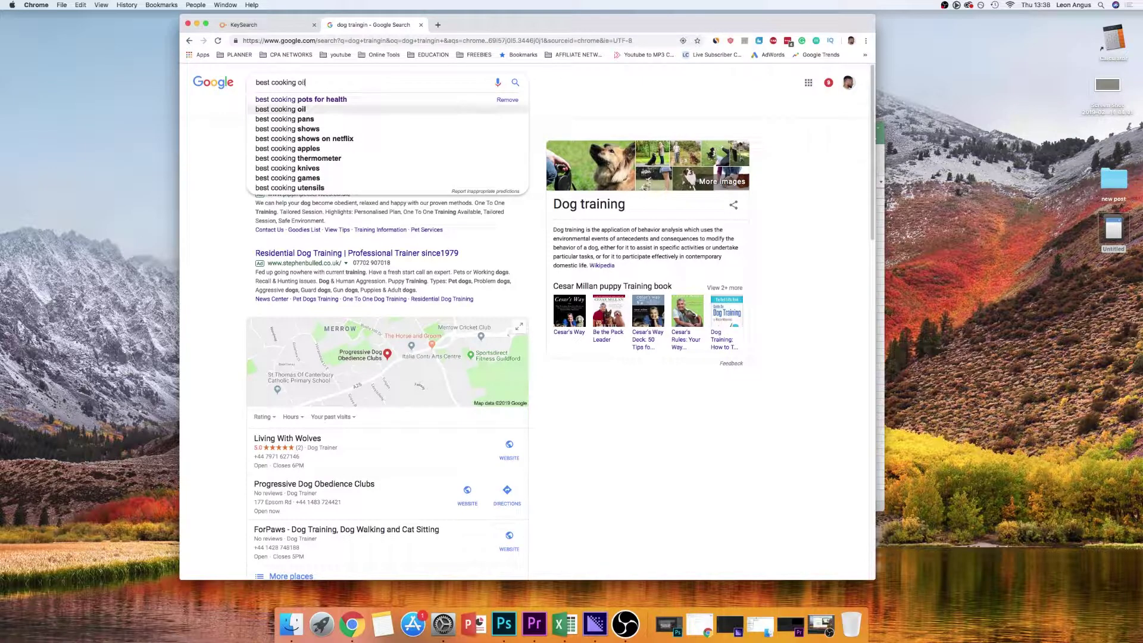
key(Return)
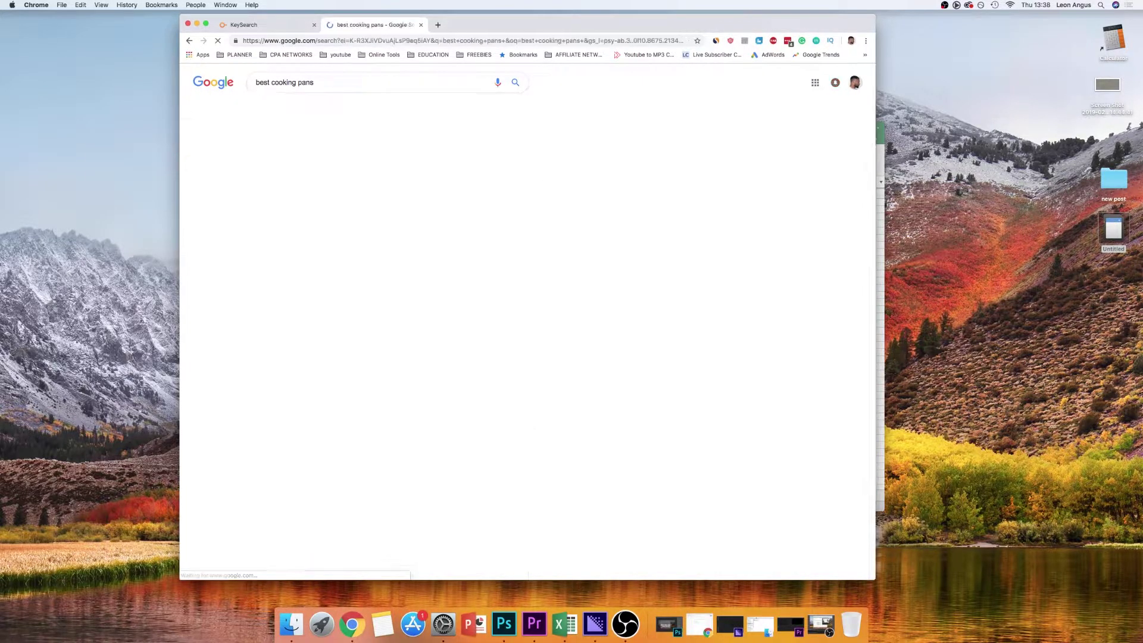
Look through the first page of cooking pan results and go to results page 3
scroll(355, 232, down, 5)
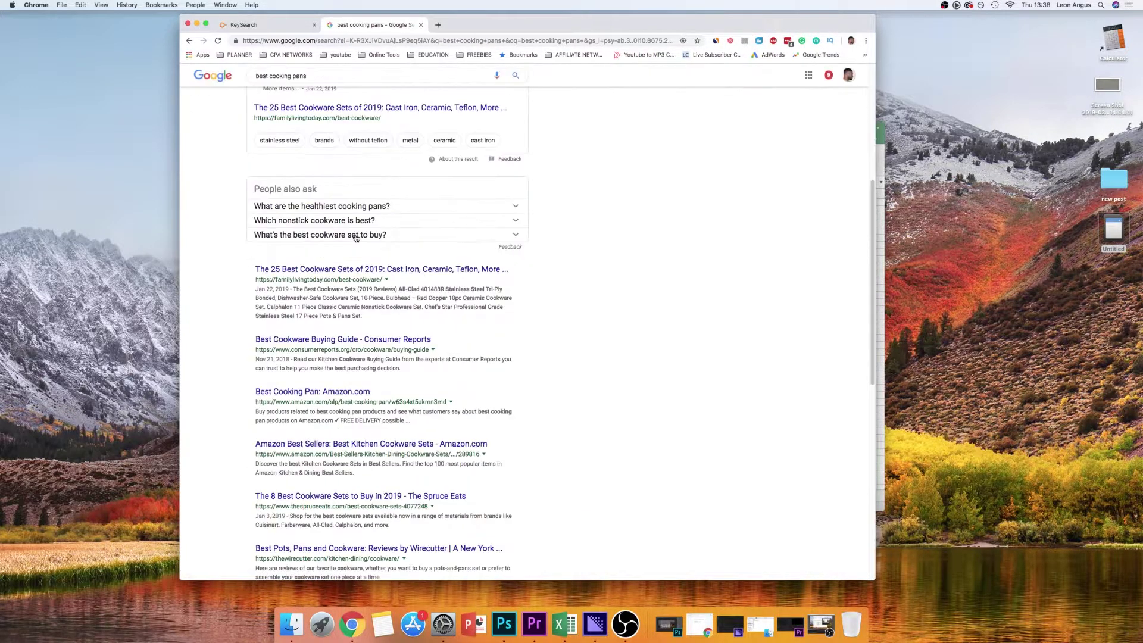
scroll(355, 238, down, 2)
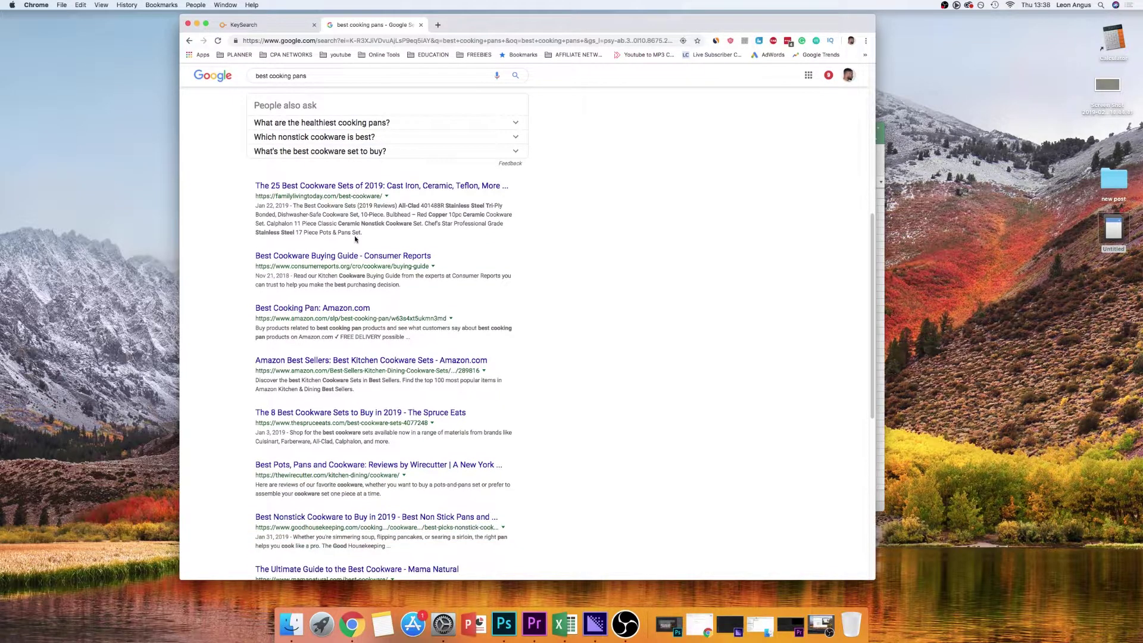
scroll(355, 244, down, 4)
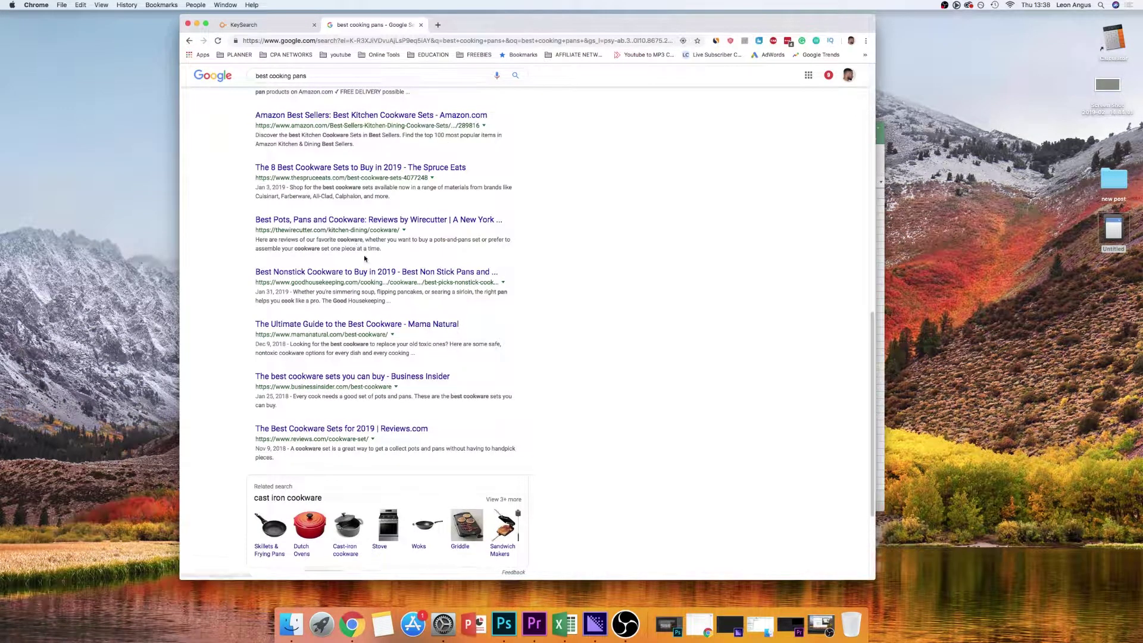
scroll(368, 288, down, 3)
click(355, 532)
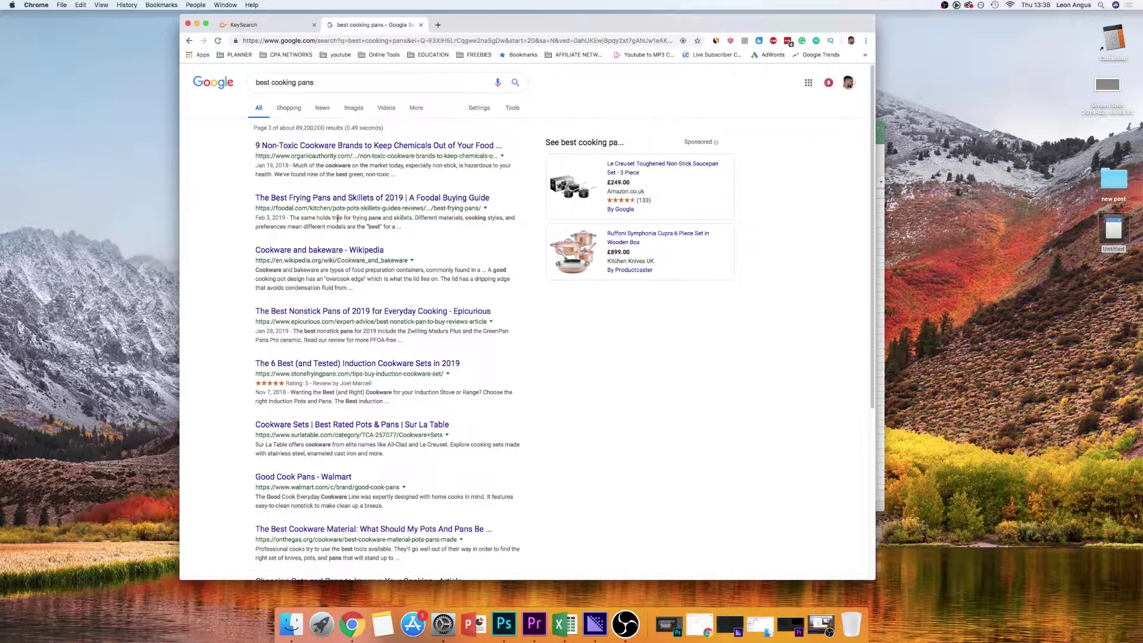
Open the "9 Non-Toxic Cookware Brands" article on Organic Authority and agree to its privacy notice
click(333, 147)
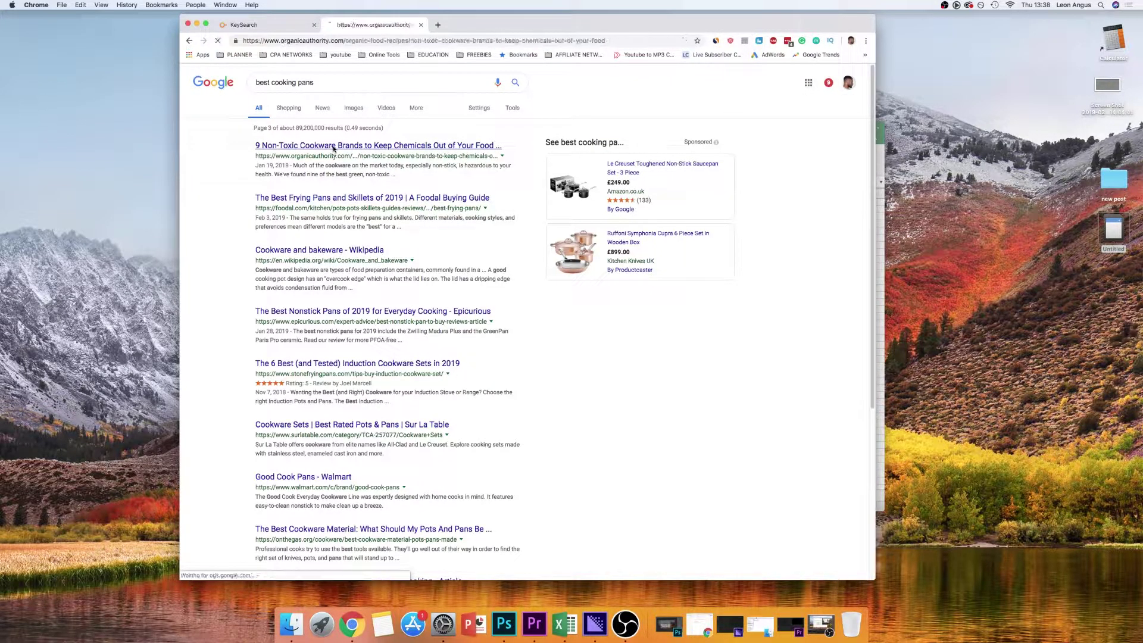
scroll(466, 231, down, 4)
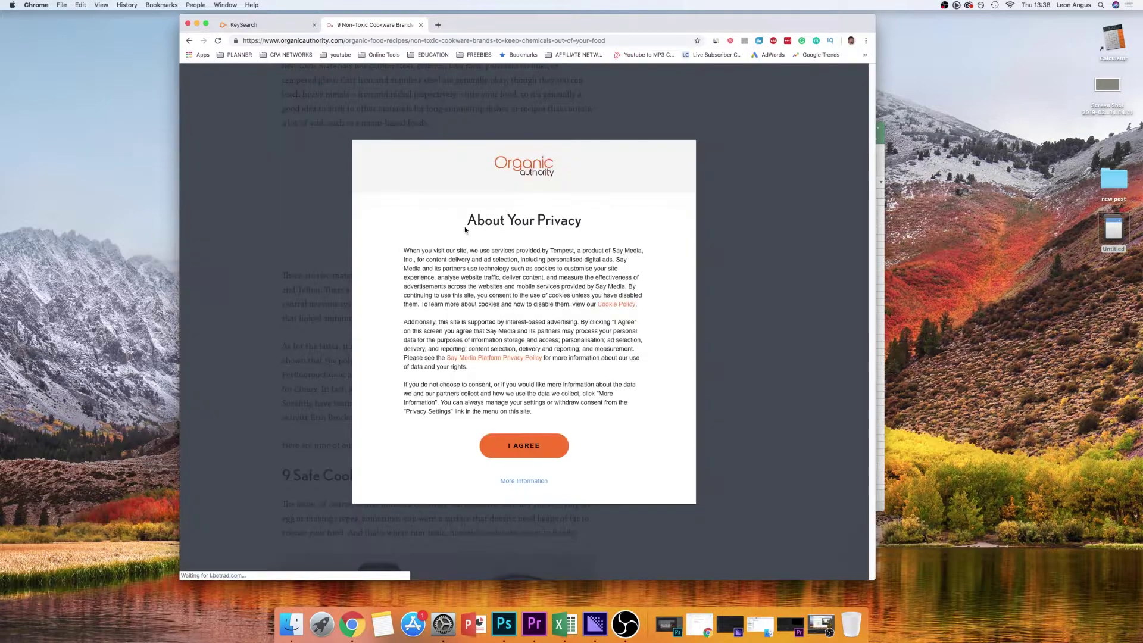
click(524, 446)
scroll(565, 398, down, 10)
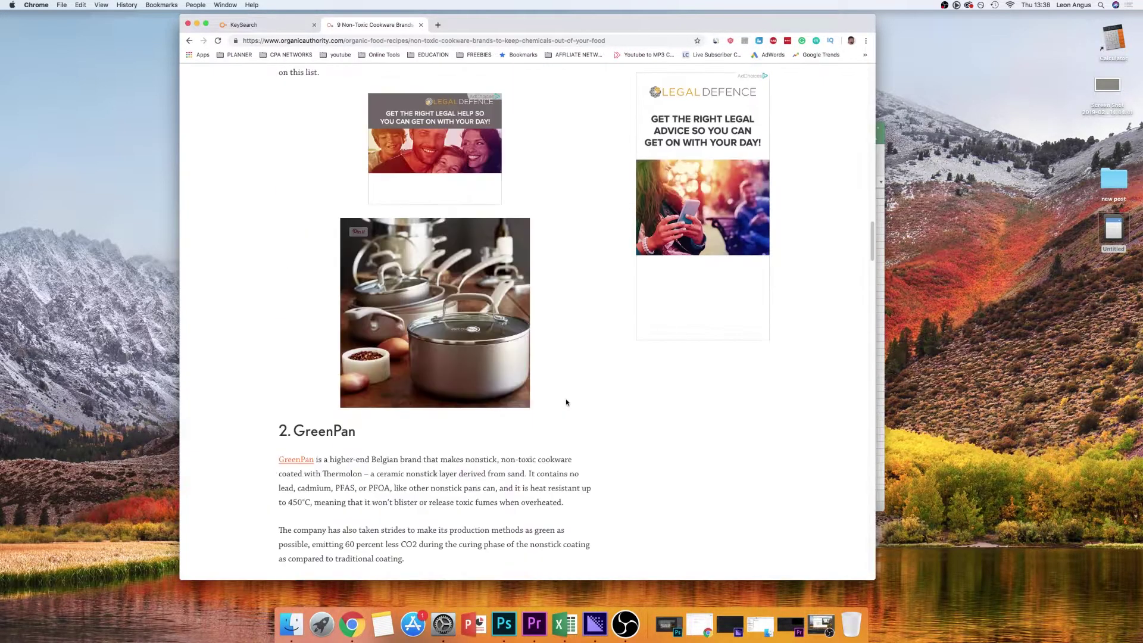
Follow a cookware brand link in the article to check its destination, and close the tab it opens
click(296, 448)
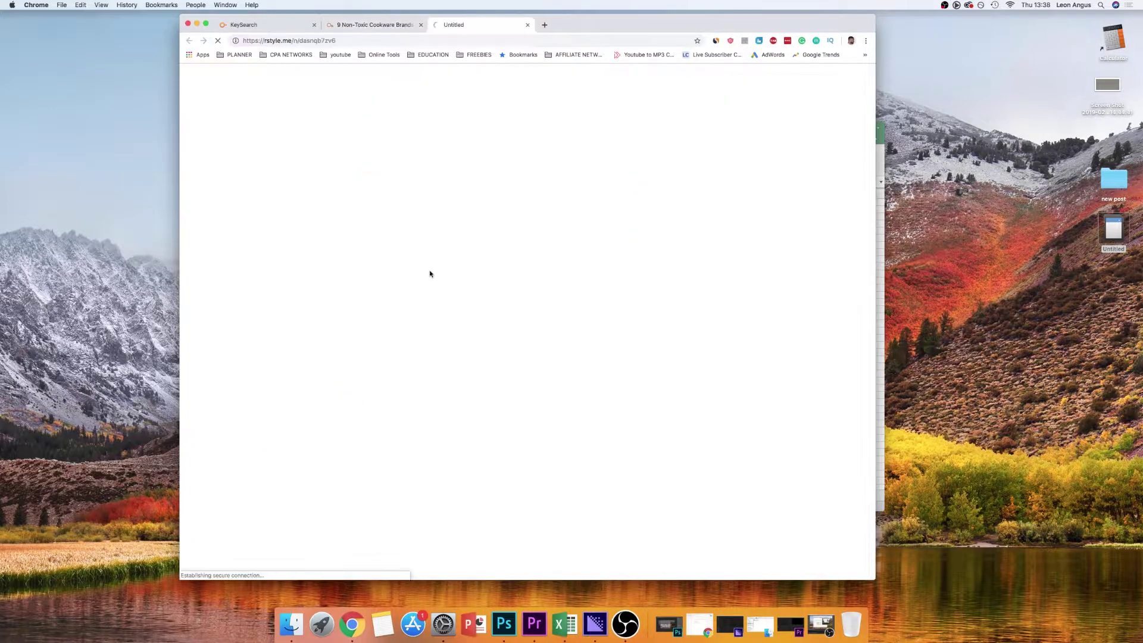
click(527, 24)
scroll(548, 185, up, 20)
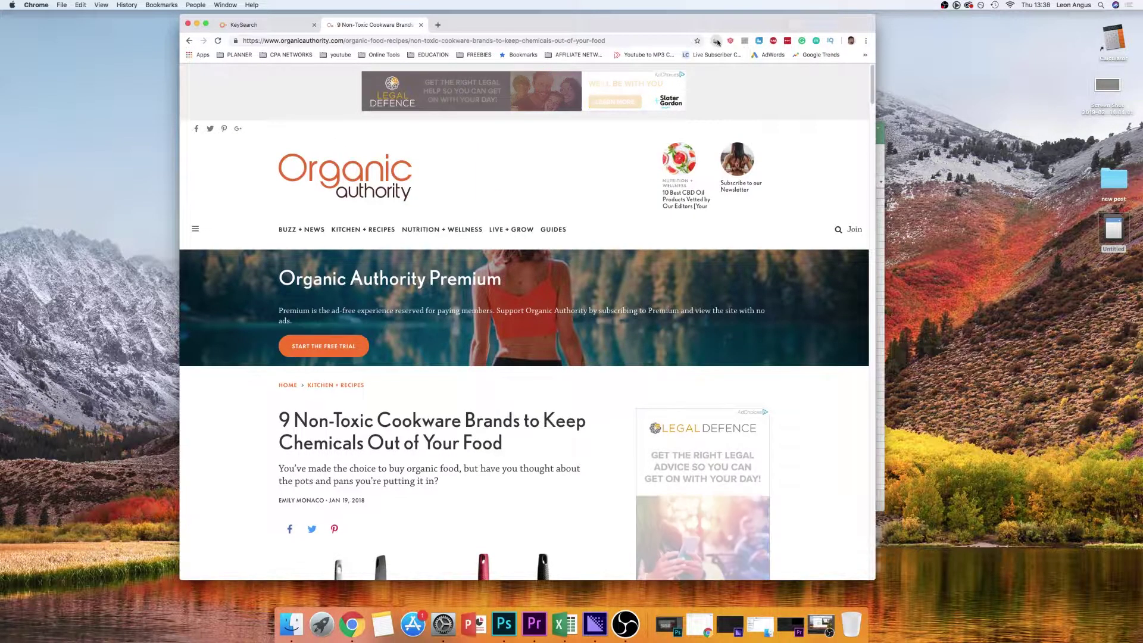
click(613, 156)
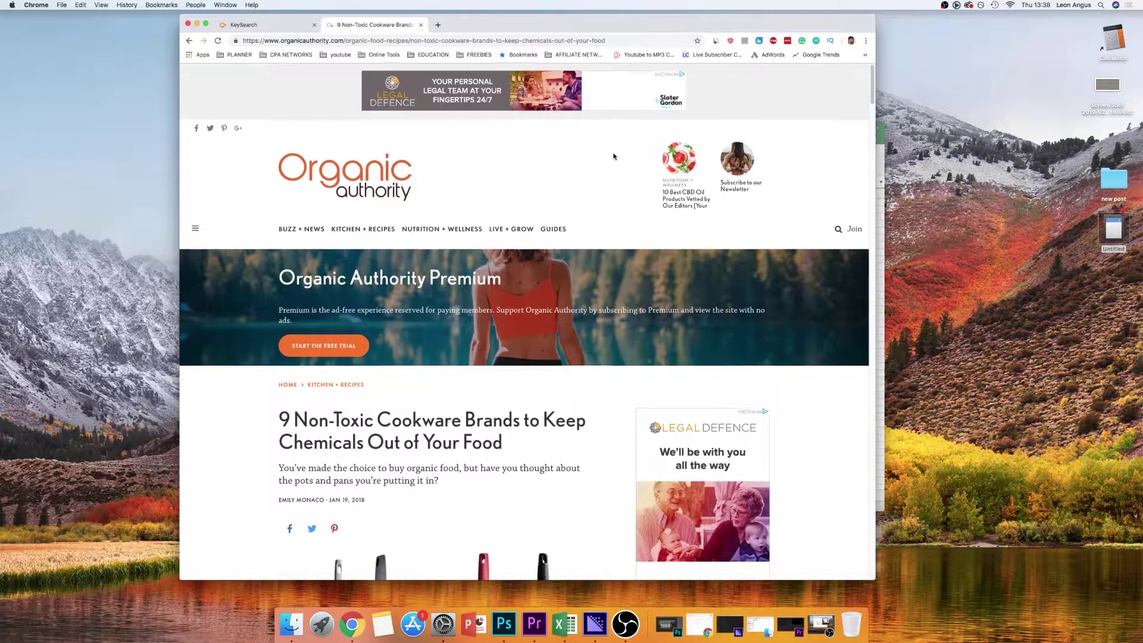
scroll(613, 157, down, 10)
scroll(613, 157, down, 20)
scroll(613, 153, up, 20)
scroll(613, 155, up, 20)
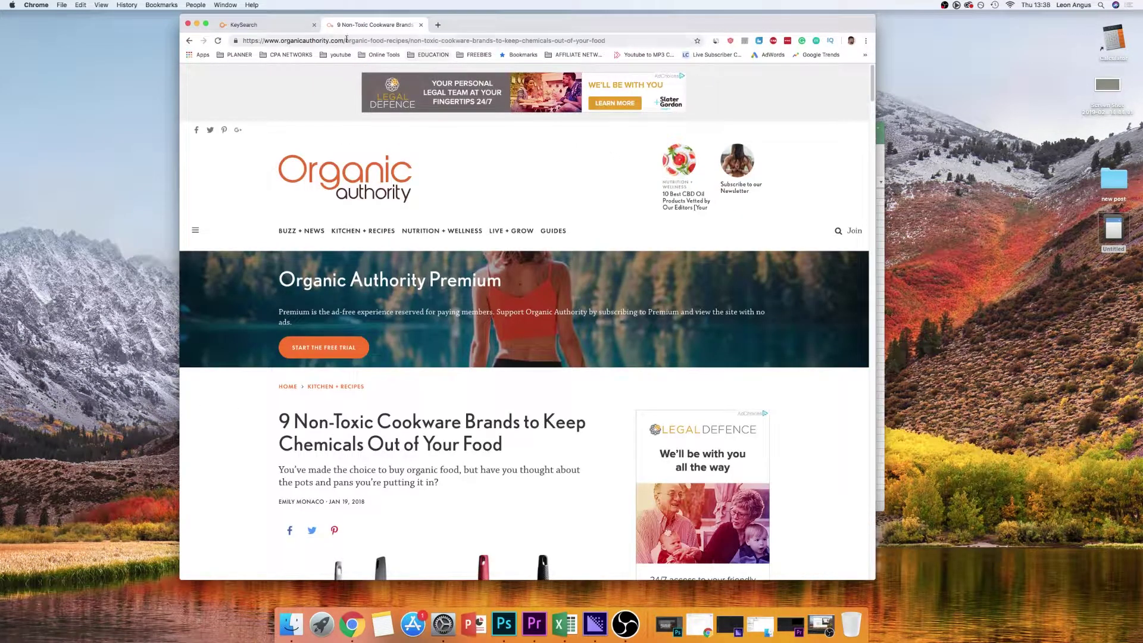
drag(343, 40, 247, 42)
key(super+c)
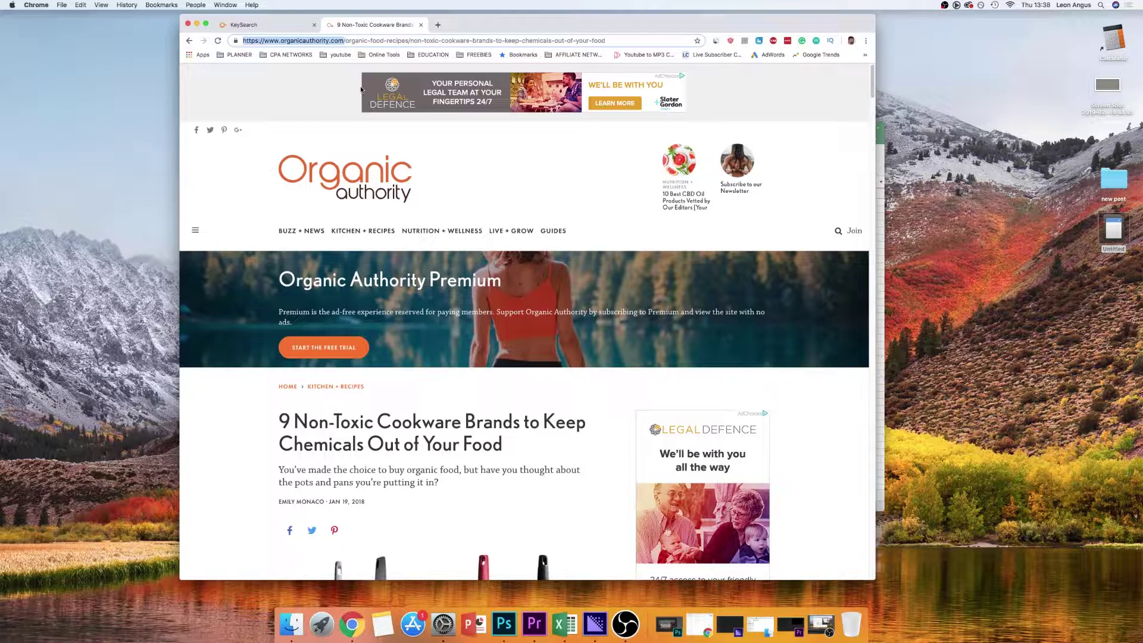
click(290, 26)
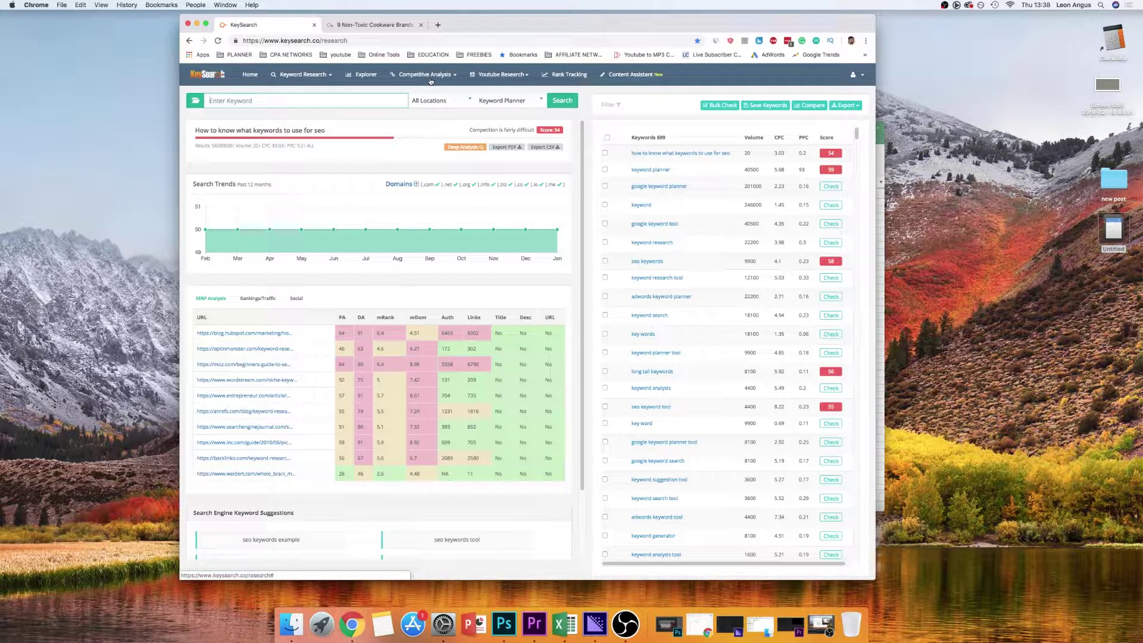
click(373, 76)
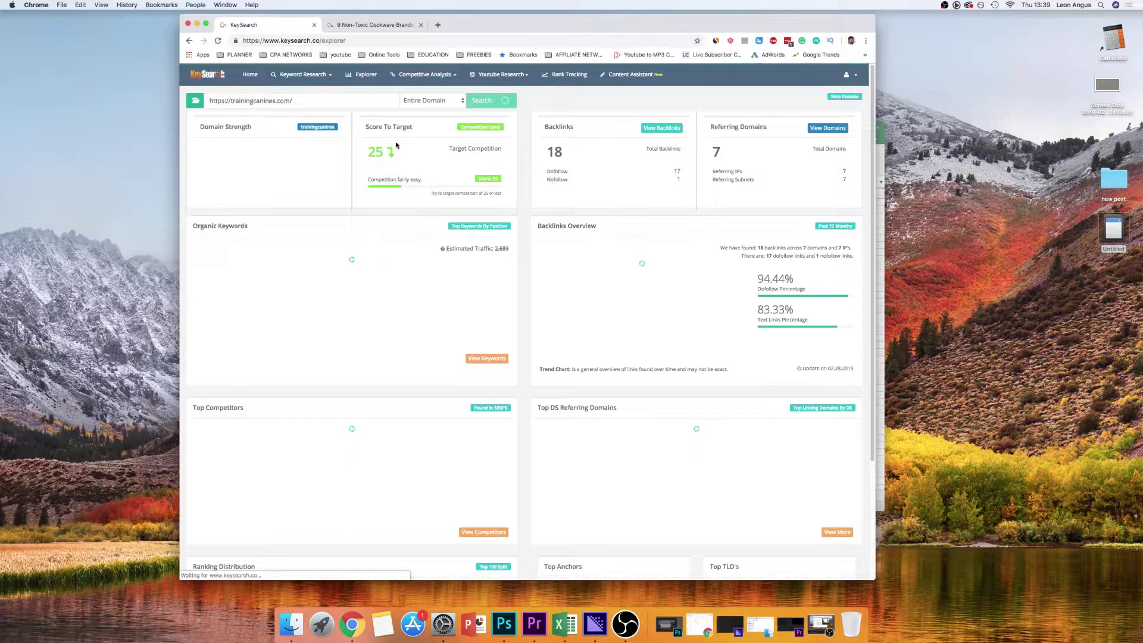
triple_click(361, 102)
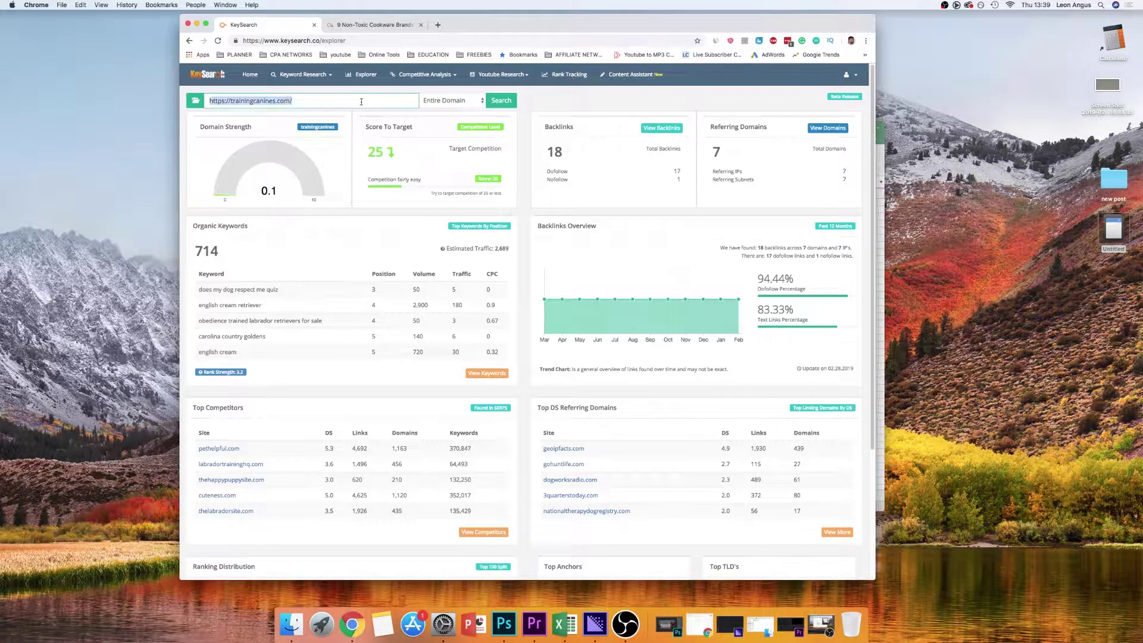
key(super+v)
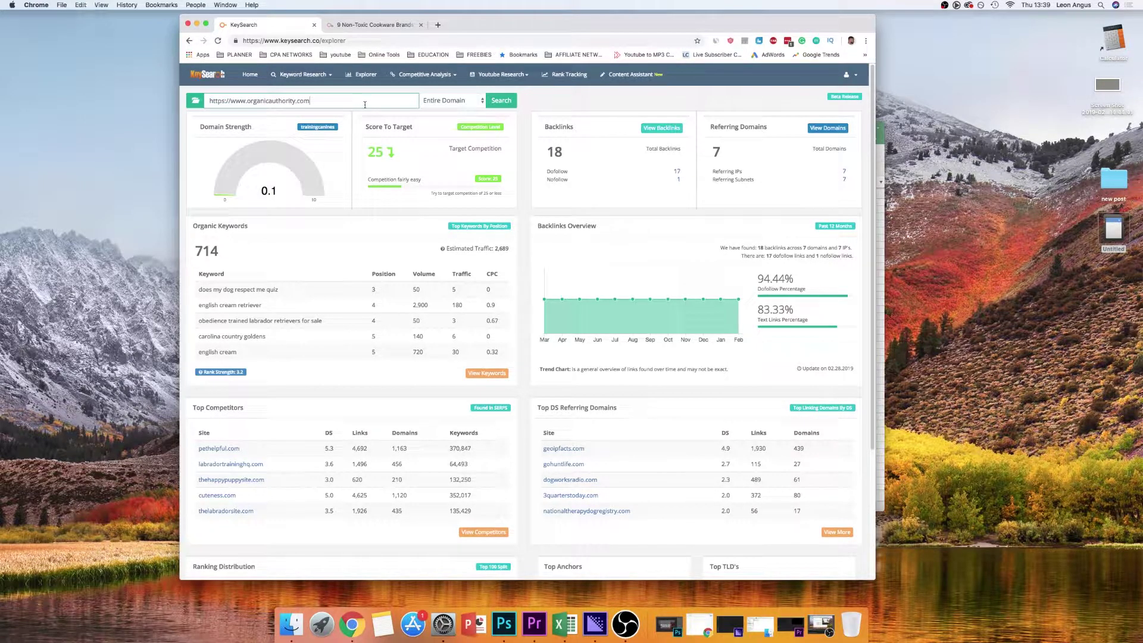
click(506, 100)
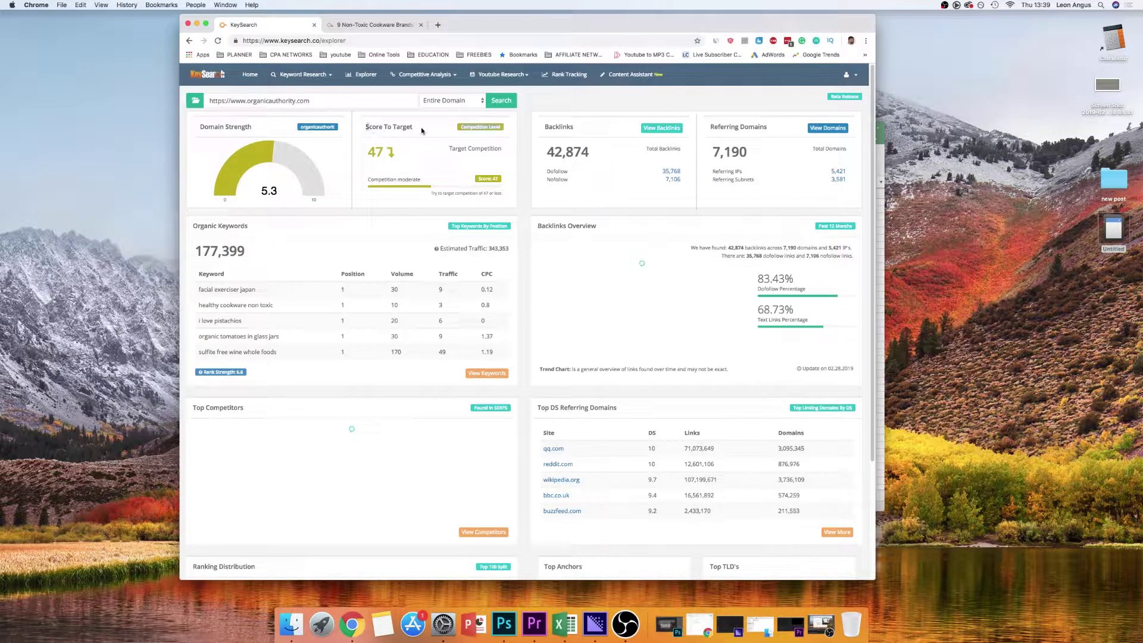
Examine the domain's score to target, dofollow and text link percentages, and top DS referring domains
drag(420, 130, 410, 150)
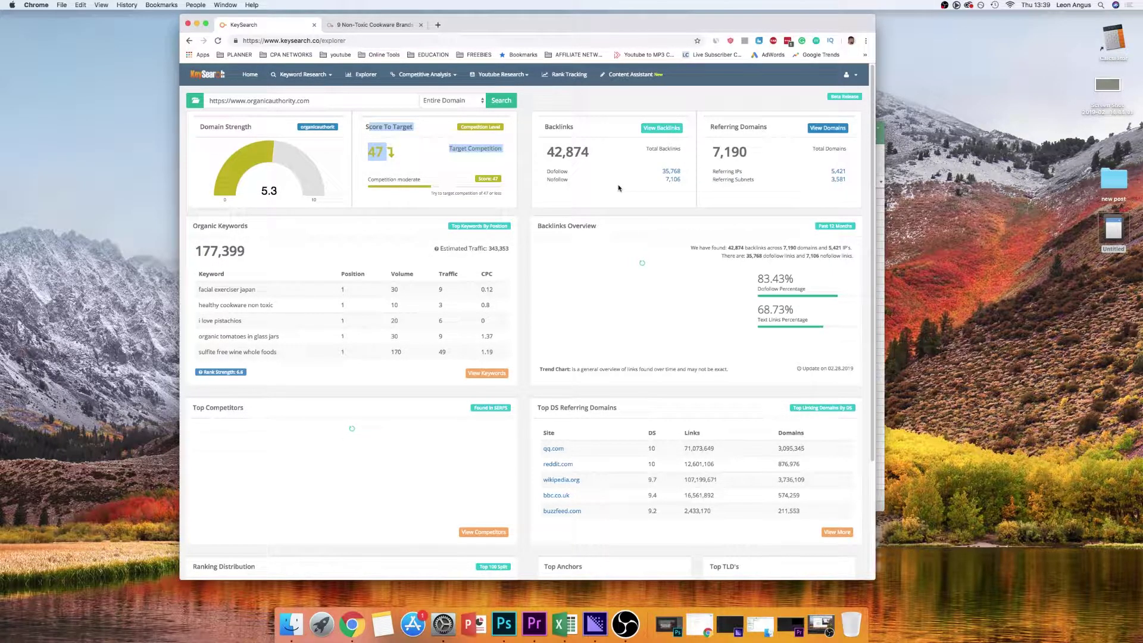
click(547, 99)
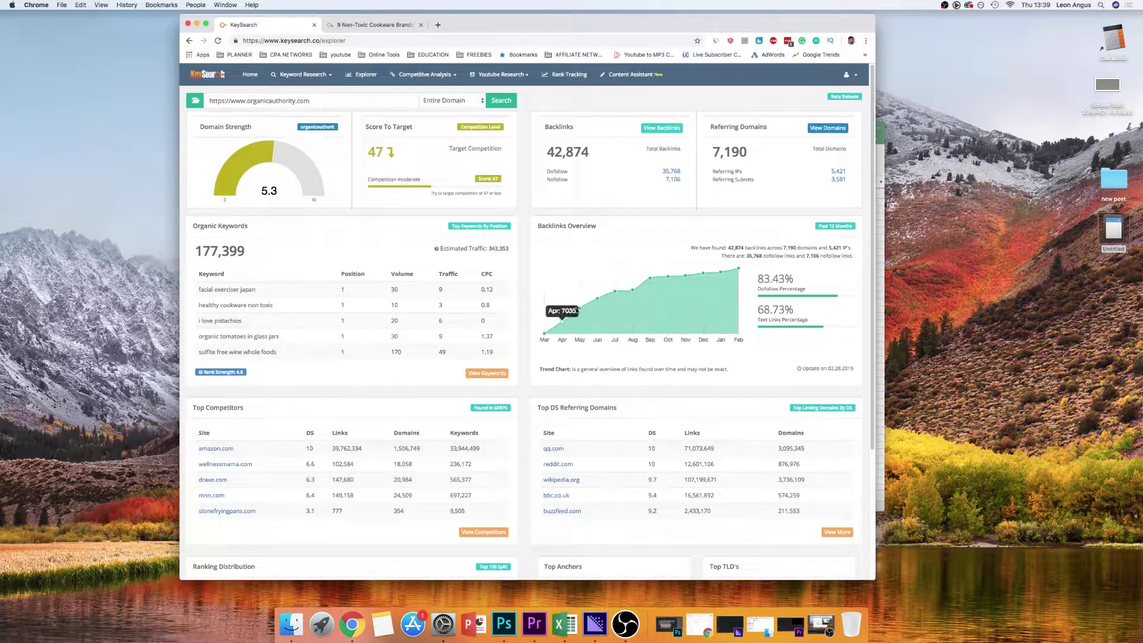
drag(758, 280, 803, 282)
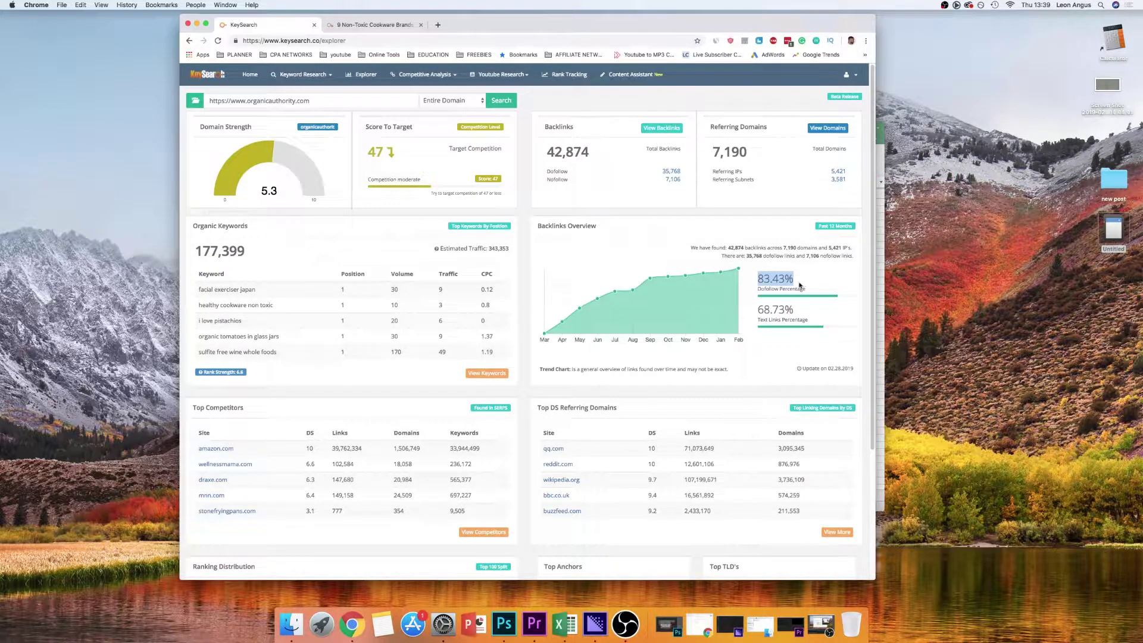
drag(756, 310, 801, 310)
scroll(745, 307, down, 5)
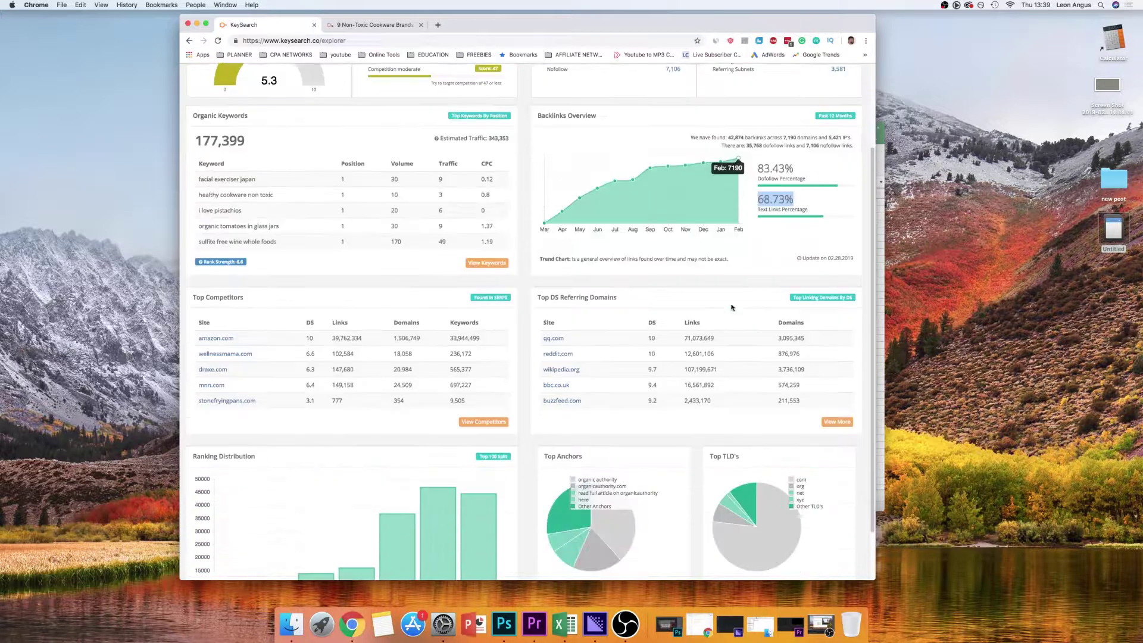
drag(551, 299, 564, 298)
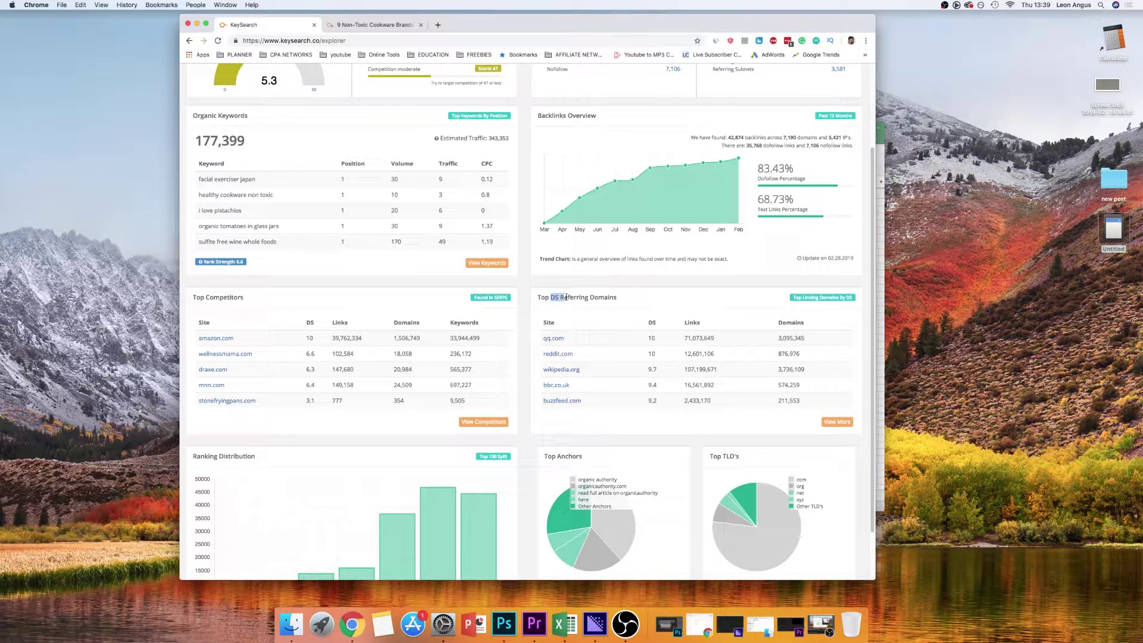
Review the organicauthority.com overview, from its competitors and ranking distribution back up to the score to target and competition level
scroll(621, 320, down, 3)
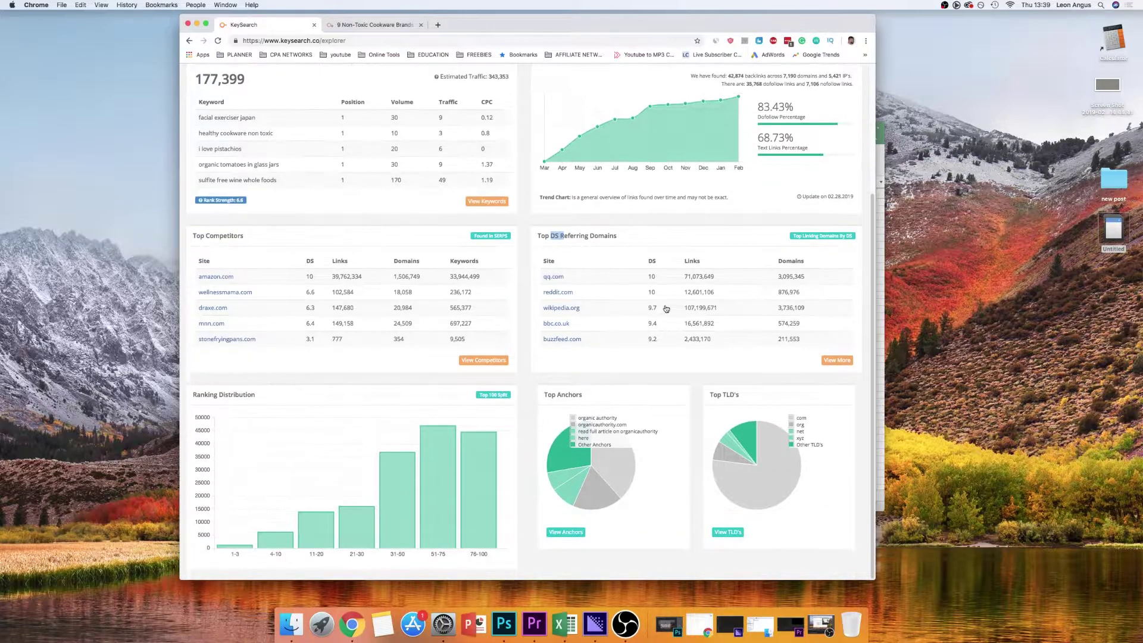
scroll(498, 320, up, 8)
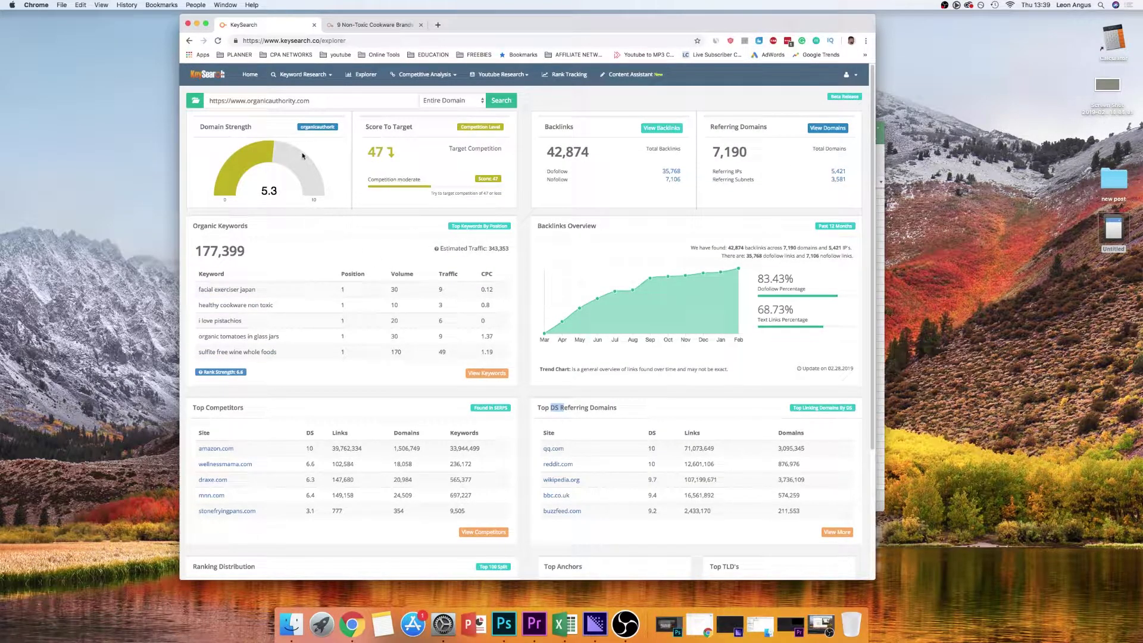
drag(309, 103, 212, 101)
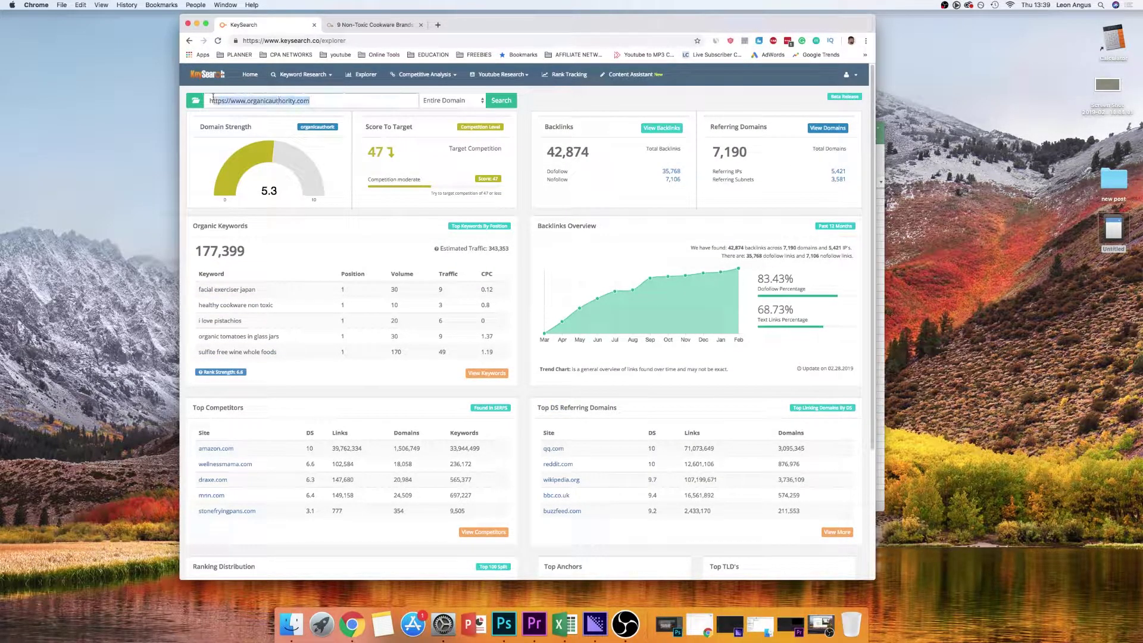
double_click(375, 152)
drag(369, 179, 422, 180)
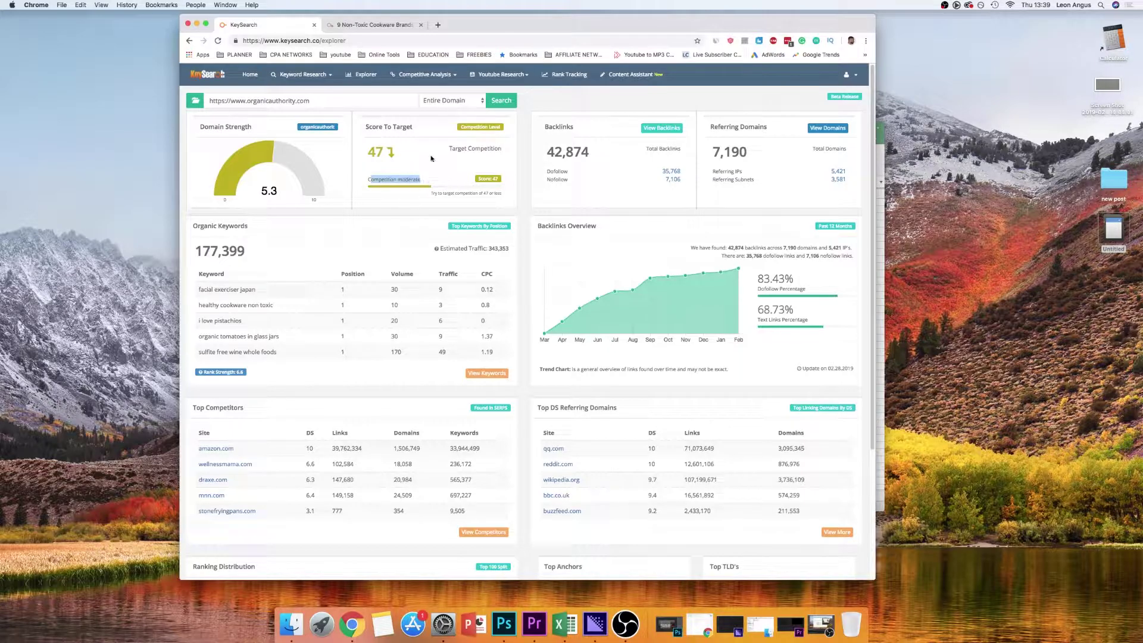
drag(365, 127, 417, 129)
click(378, 149)
double_click(379, 151)
scroll(411, 191, down, 3)
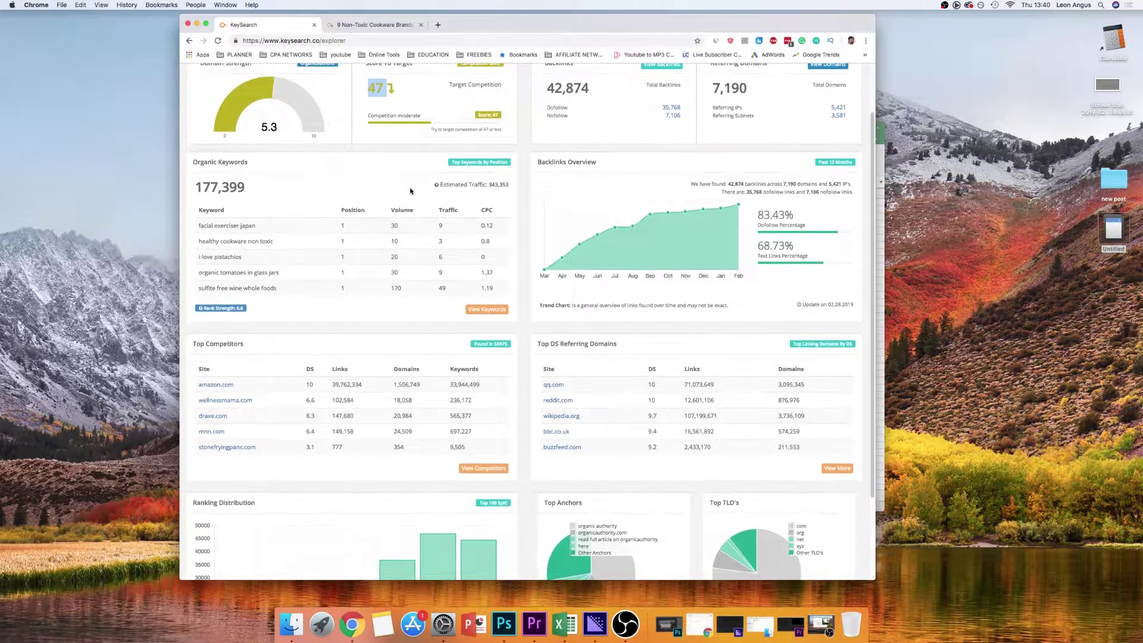
scroll(410, 191, down, 4)
scroll(410, 191, up, 6)
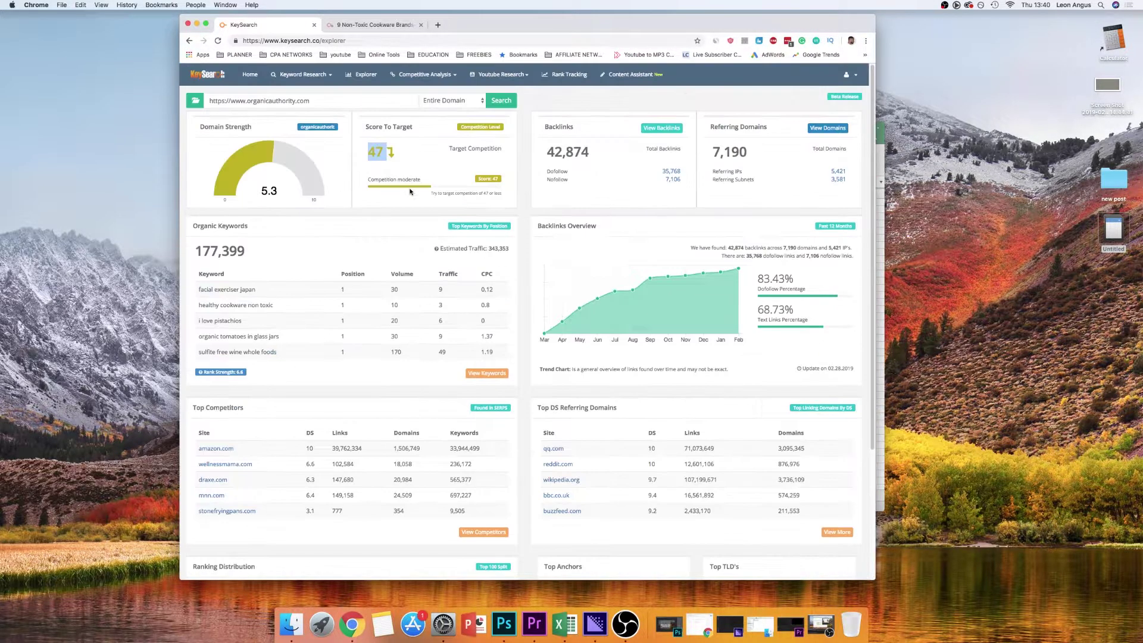
Run a keyword research search for "cooking utensils" with all locations and Keyword Planner as the source
click(313, 76)
click(321, 101)
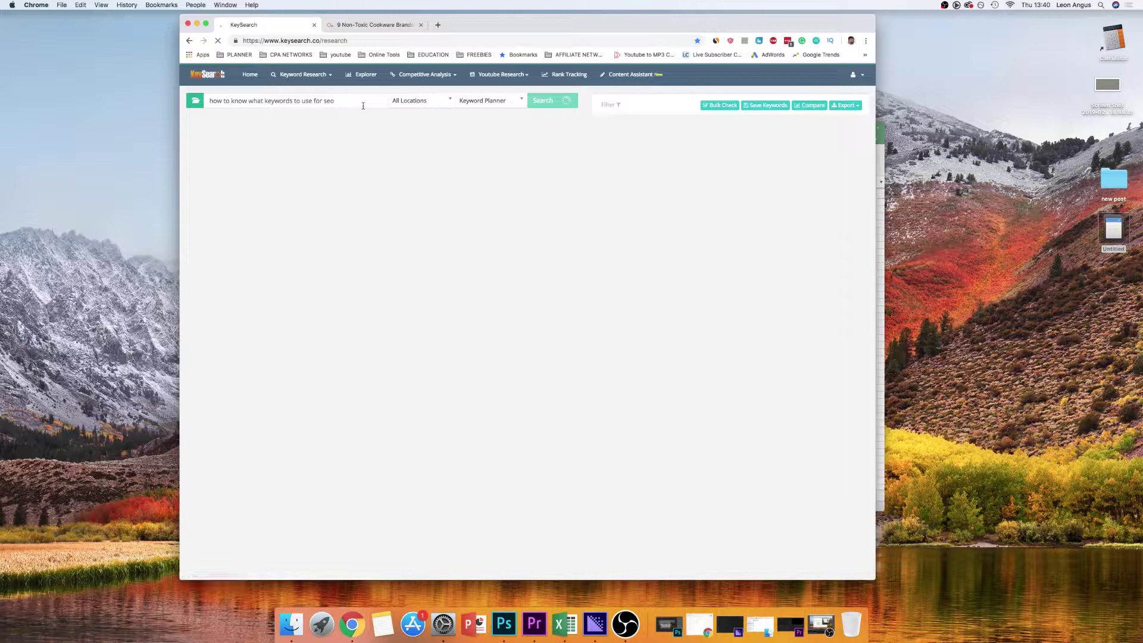
triple_click(366, 102)
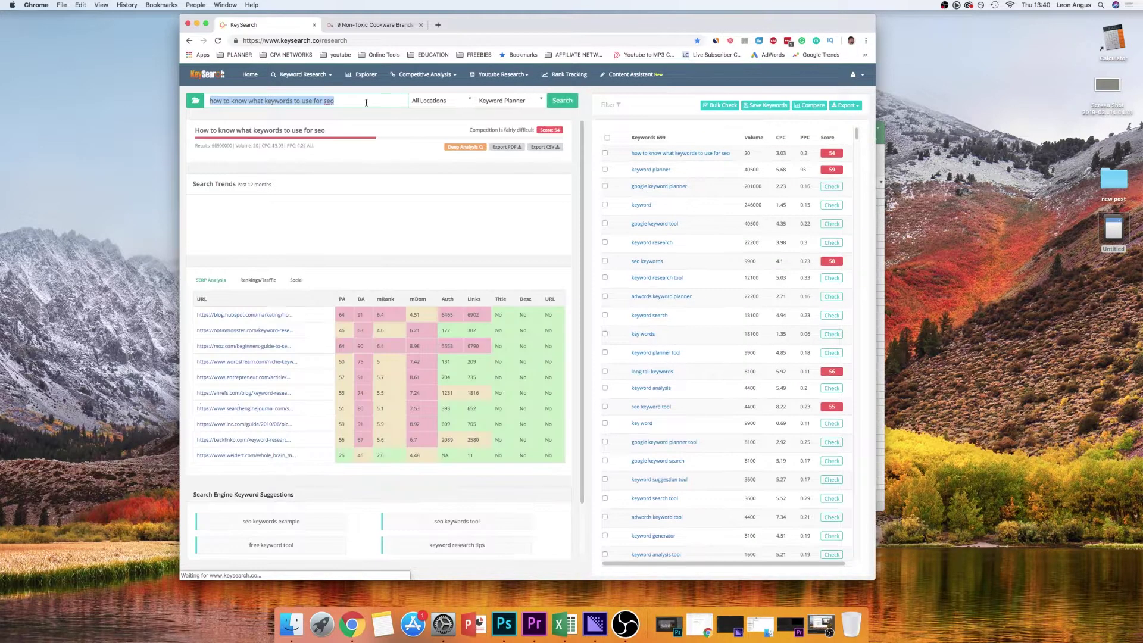
text(coking)
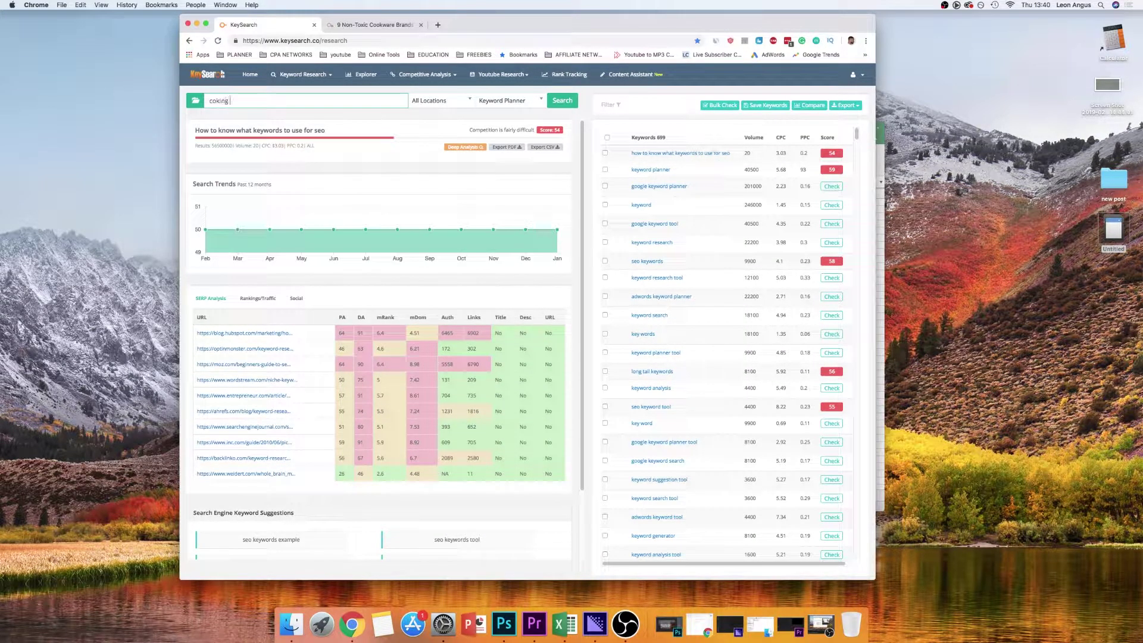
key(BackSpace)
key(BackSpace)
key(BackSpace)
text(oking utensils)
key(Return)
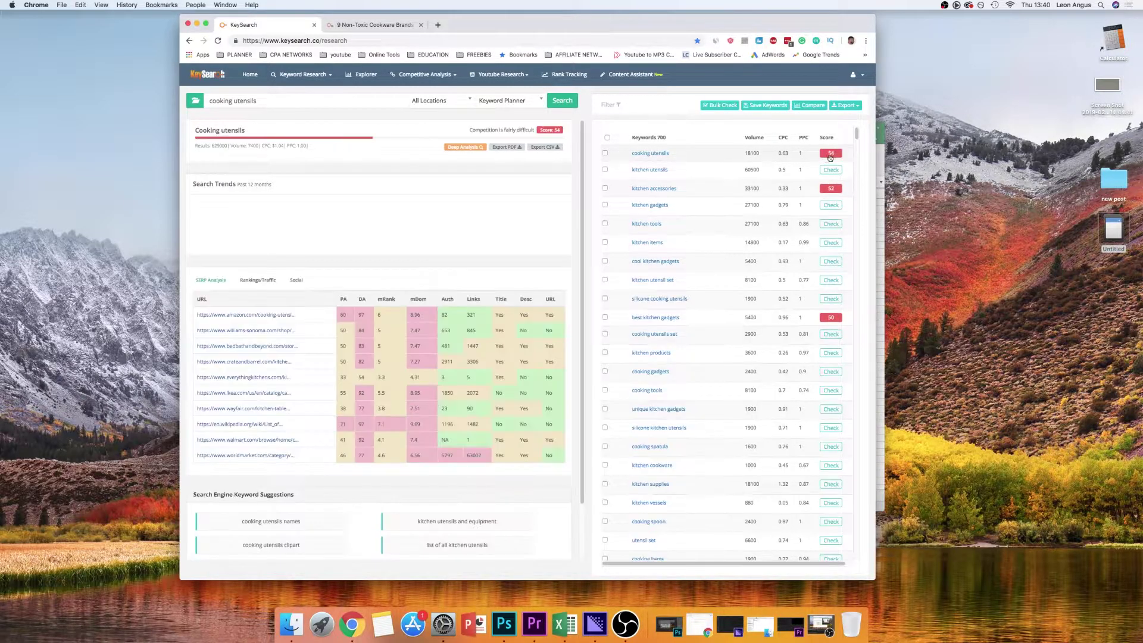
Check the account's remaining search credits and return to the cooking utensils keyword list
click(856, 74)
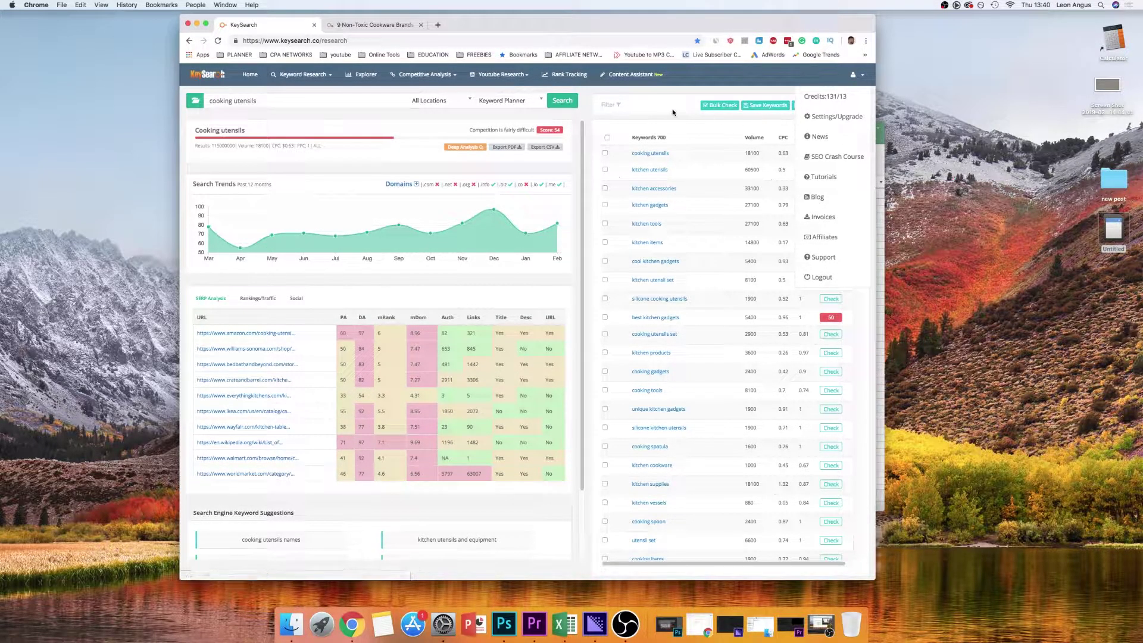
click(386, 101)
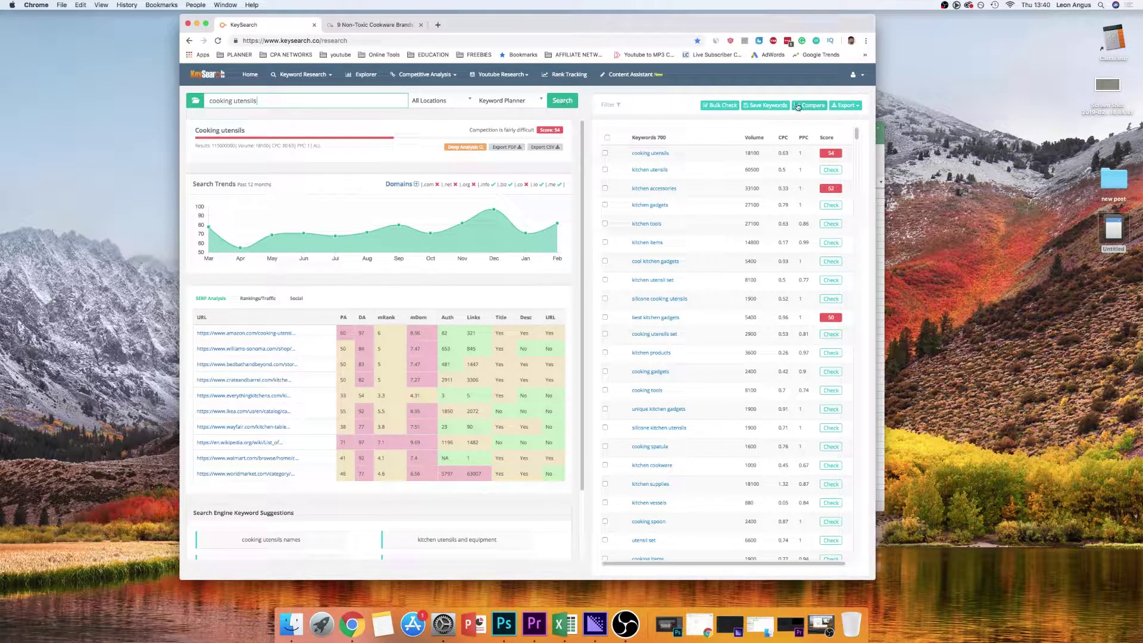
drag(857, 135, 856, 129)
Filter the keywords to a minimum of 5 words and a maximum CPC of 1, sorted by highest volume
click(609, 105)
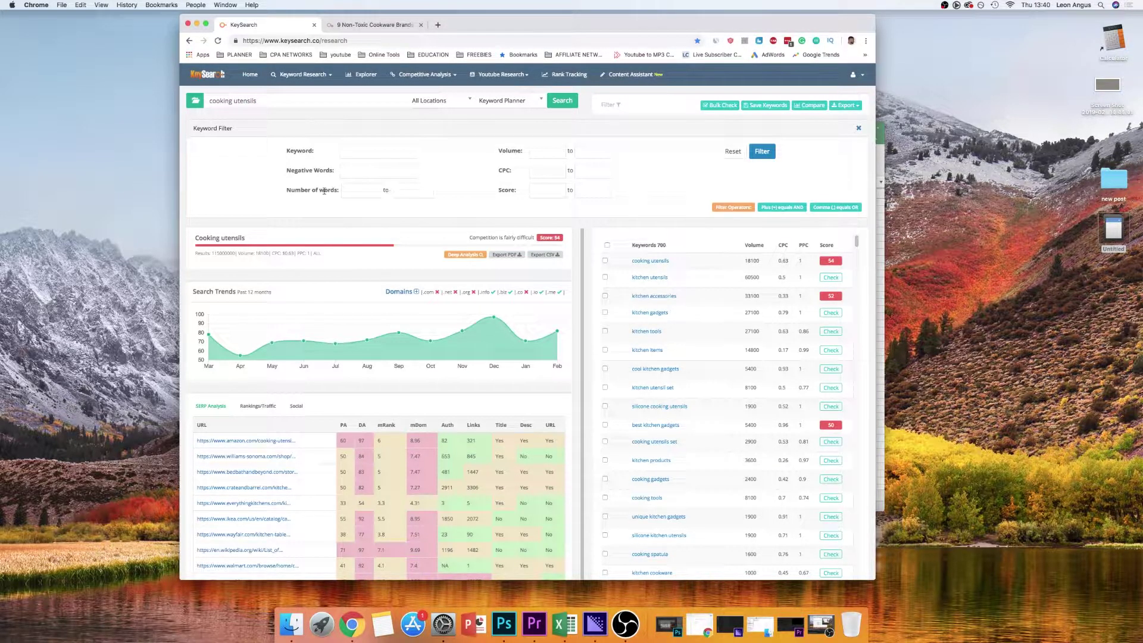
drag(291, 188, 343, 187)
click(345, 190)
text(5)
click(584, 170)
click(759, 152)
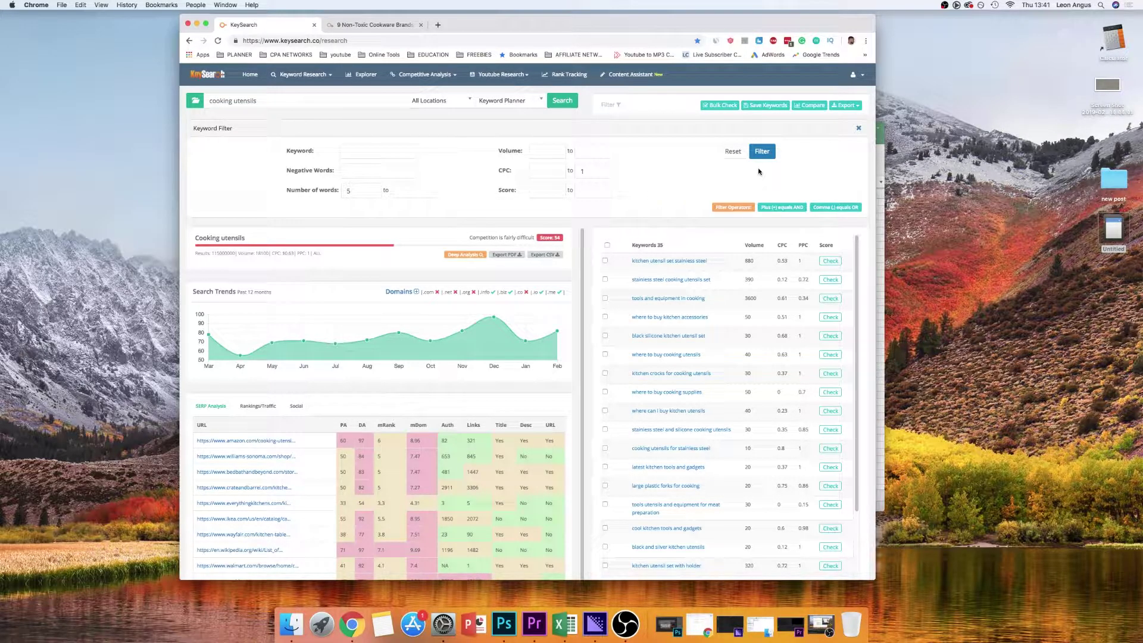
click(756, 249)
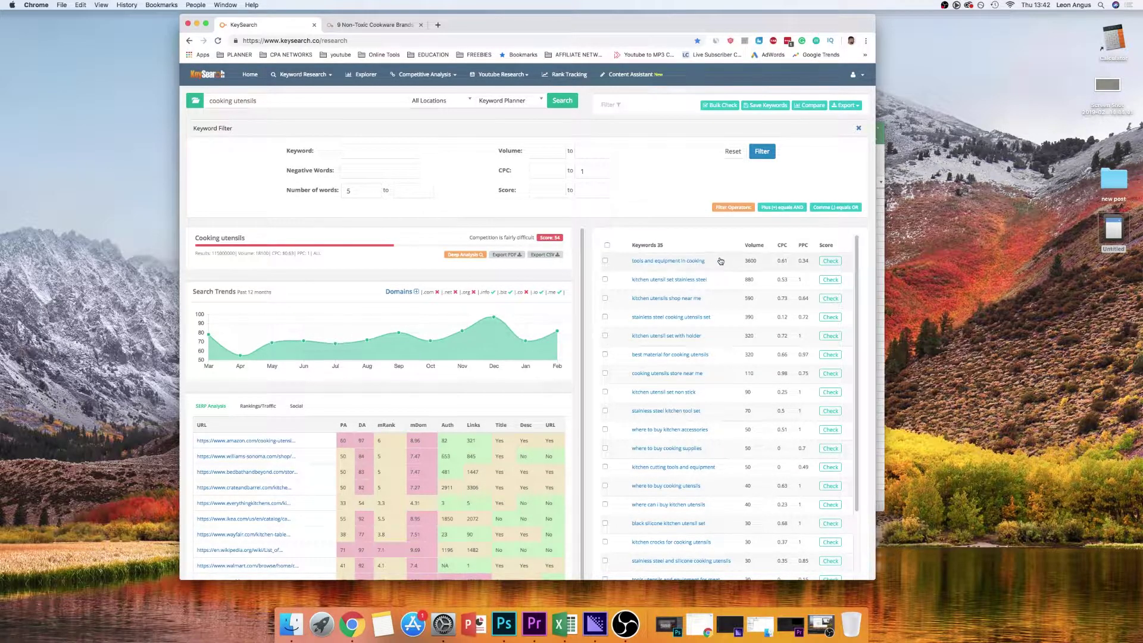
Check the difficulty scores of the first ten filtered keywords, from "tools and equipment in cooking" to "where to buy kitchen accessories"
click(829, 262)
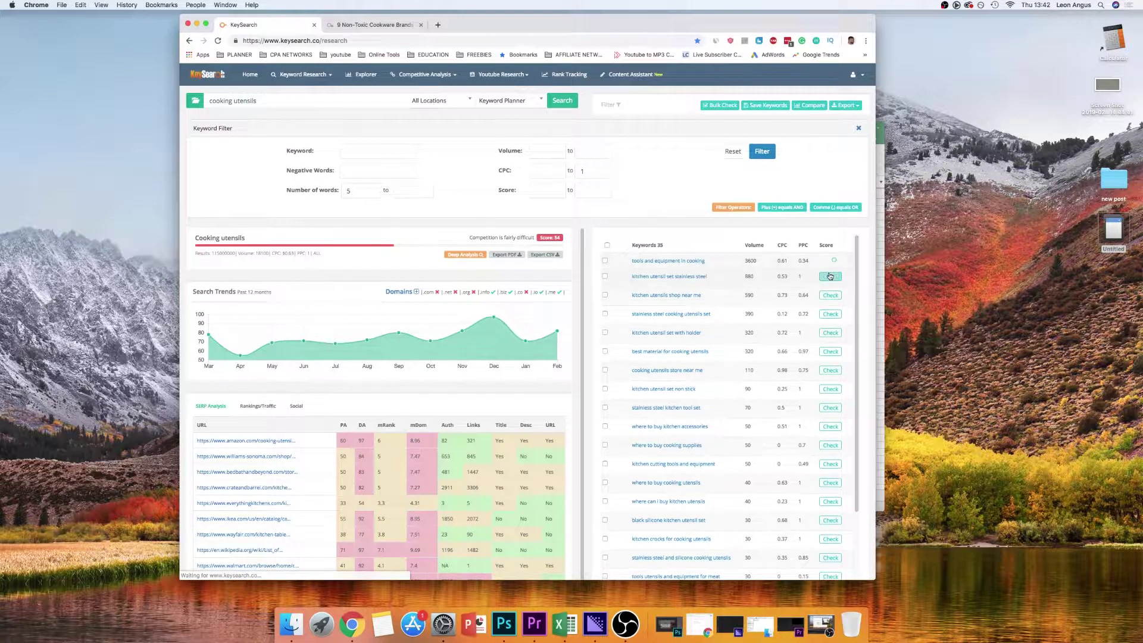
click(830, 276)
click(830, 291)
click(831, 307)
click(830, 324)
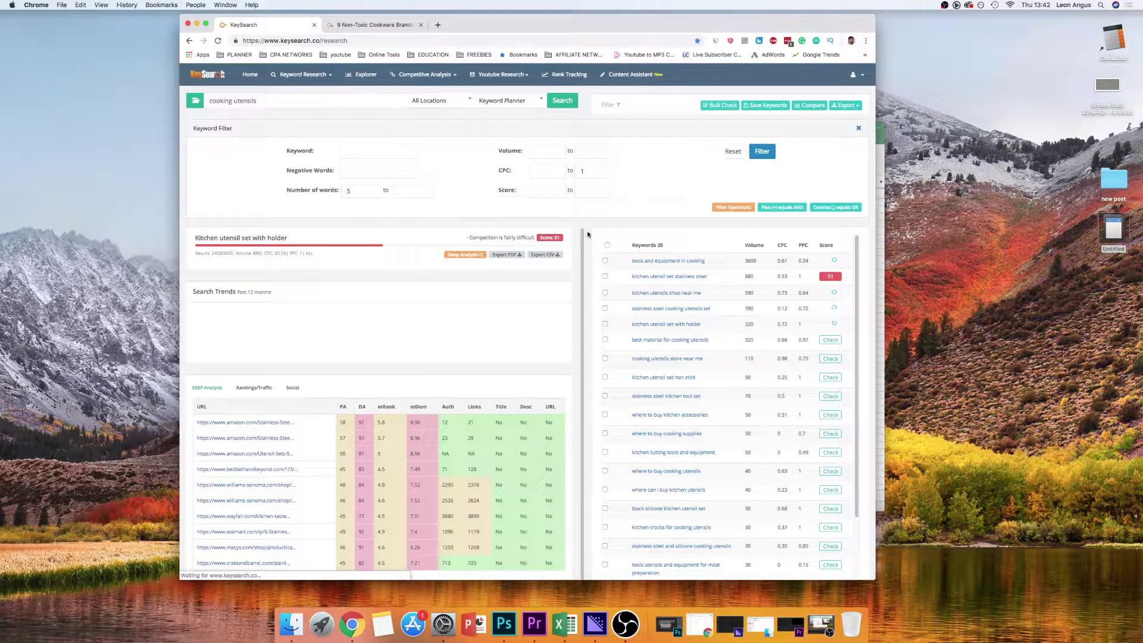
click(835, 357)
click(831, 340)
click(830, 375)
click(835, 390)
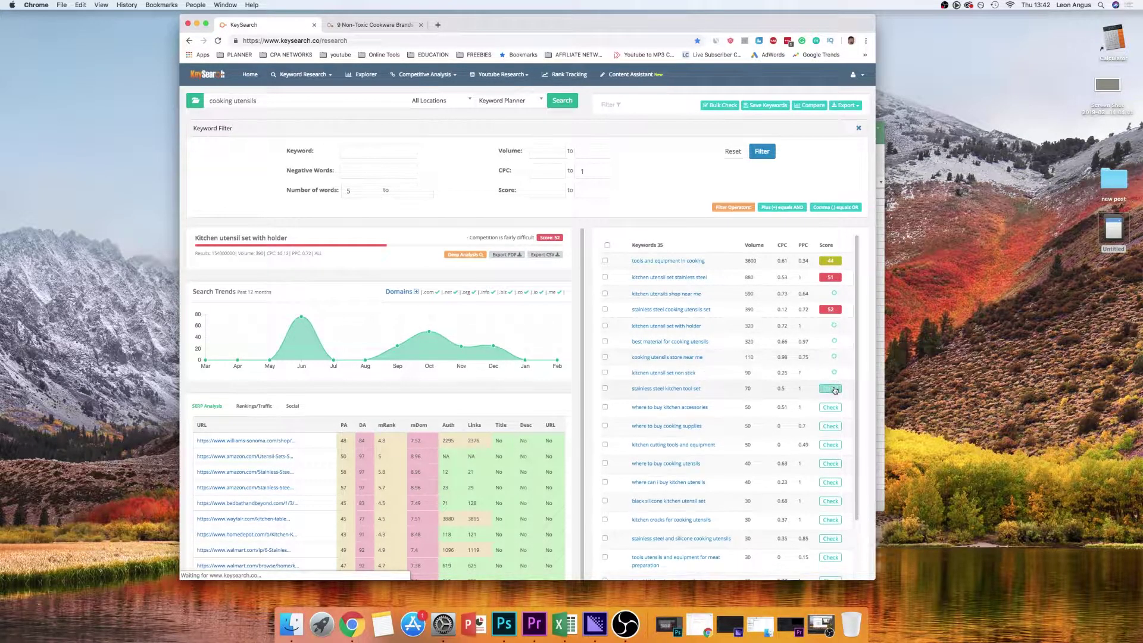
click(835, 405)
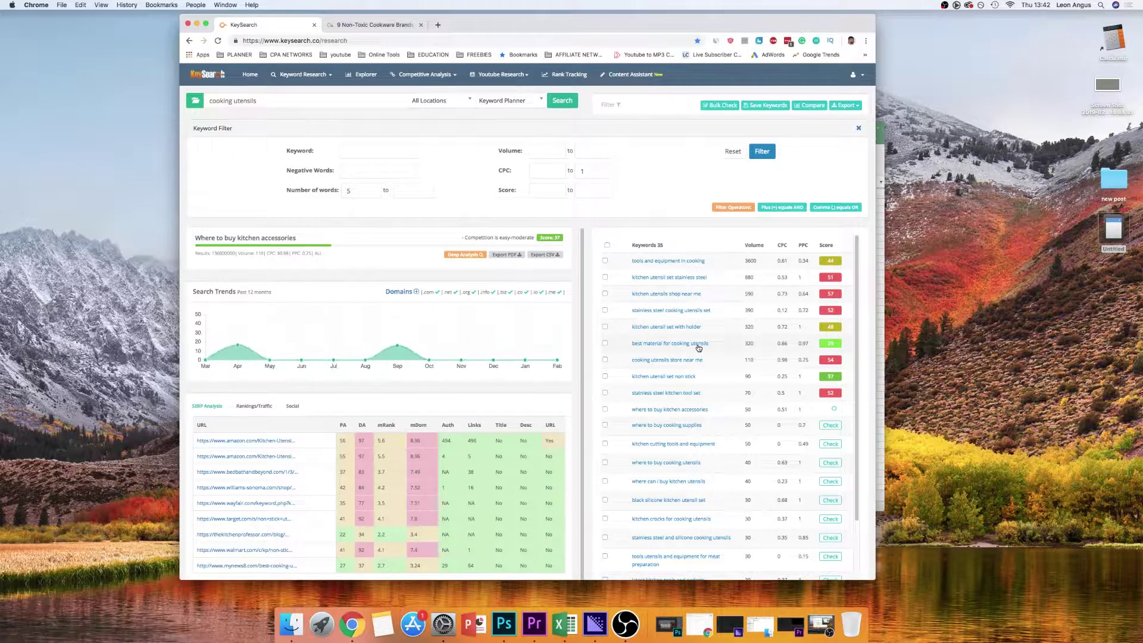
Open the analysis of "best material for cooking utensils" and examine its competition rating and score
click(829, 344)
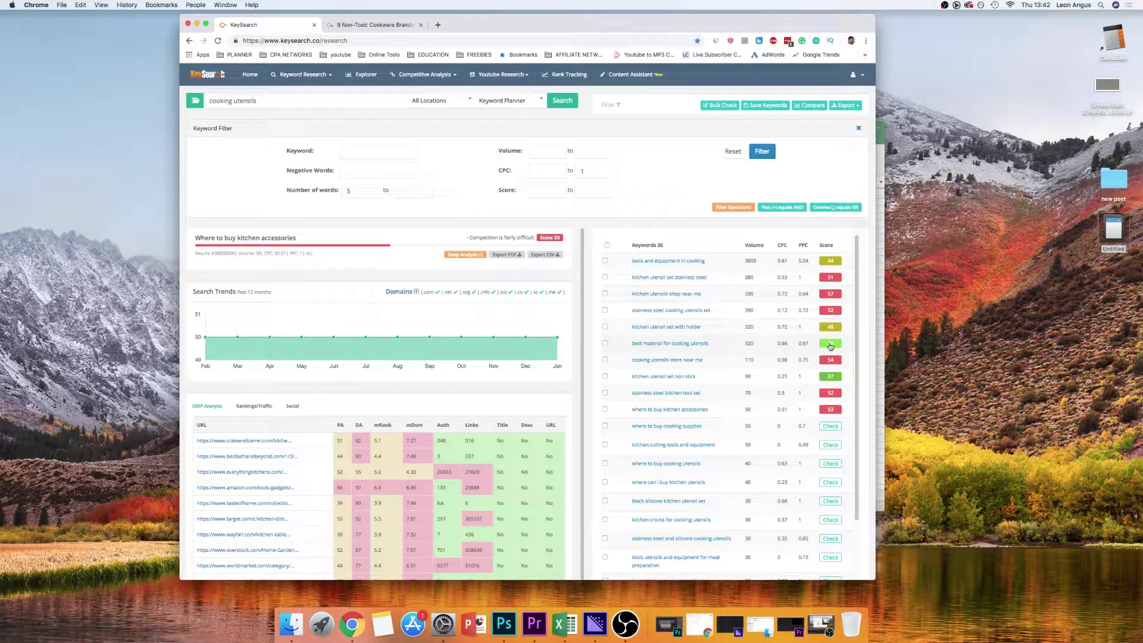
click(814, 345)
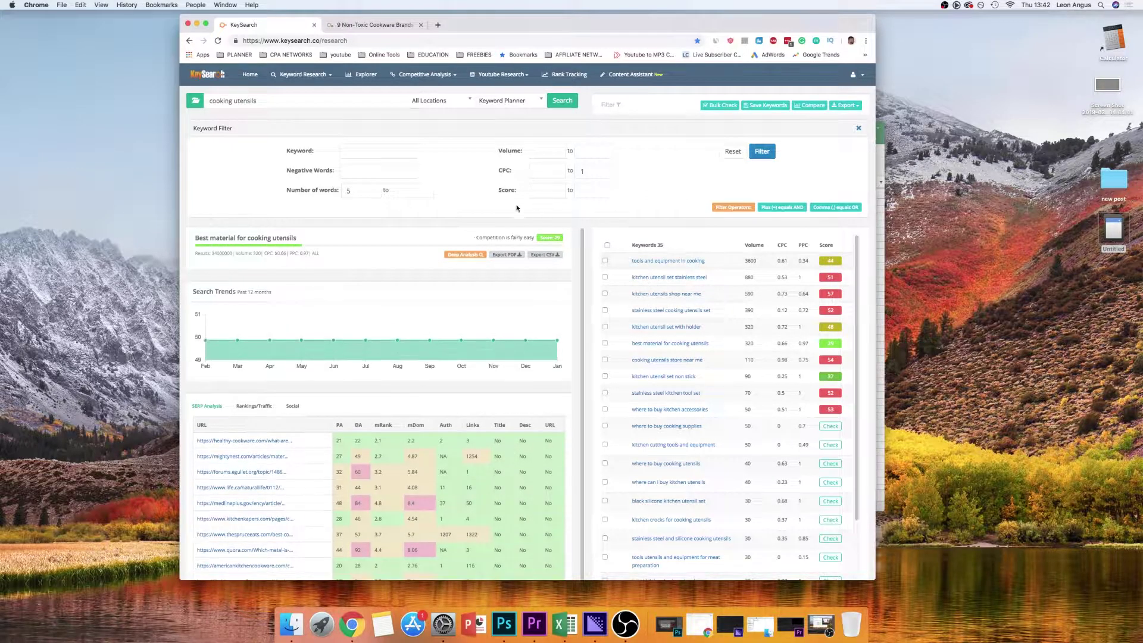
drag(490, 237, 544, 237)
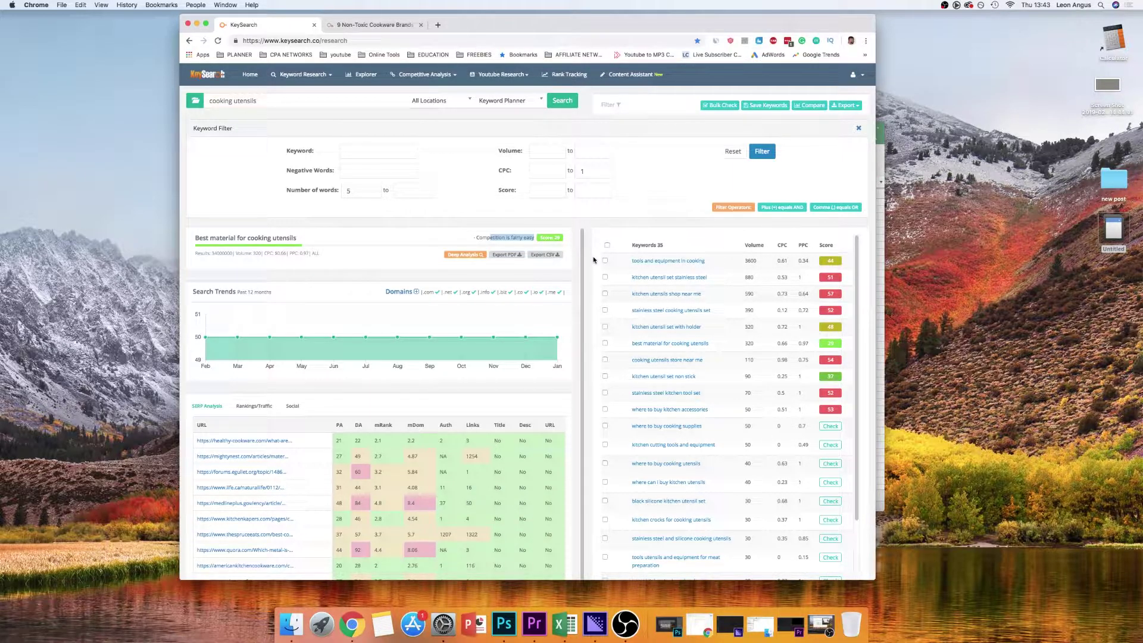
View the analyses of "kitchen utensil set non stick" and "tools and equipment in cooking" to compare their competition ratings
click(816, 376)
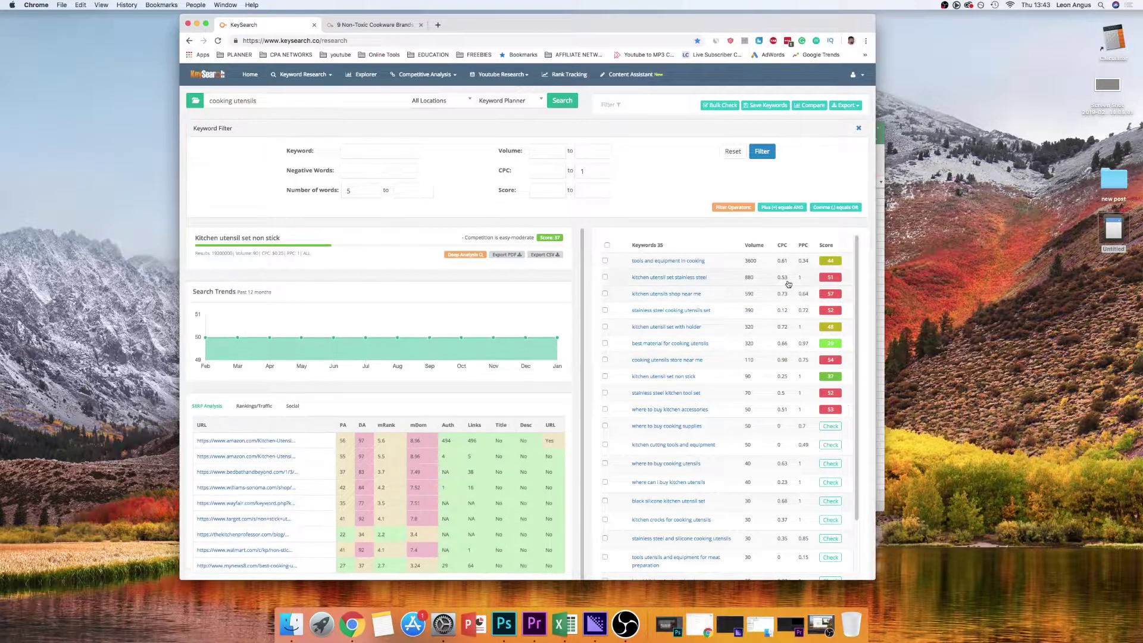
click(801, 264)
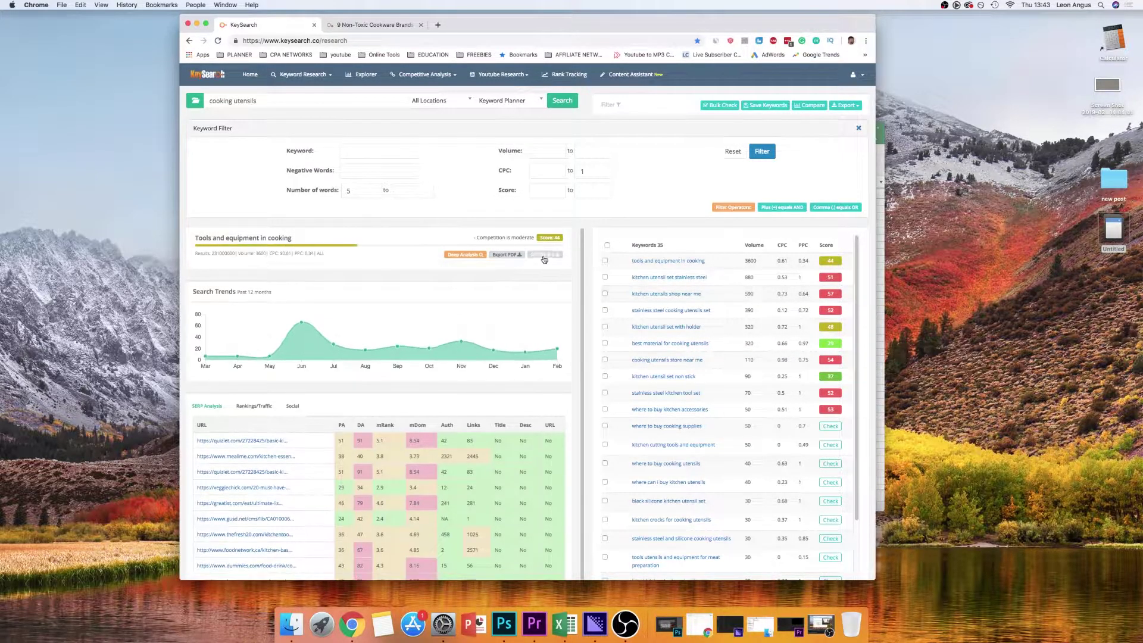
drag(489, 237, 529, 238)
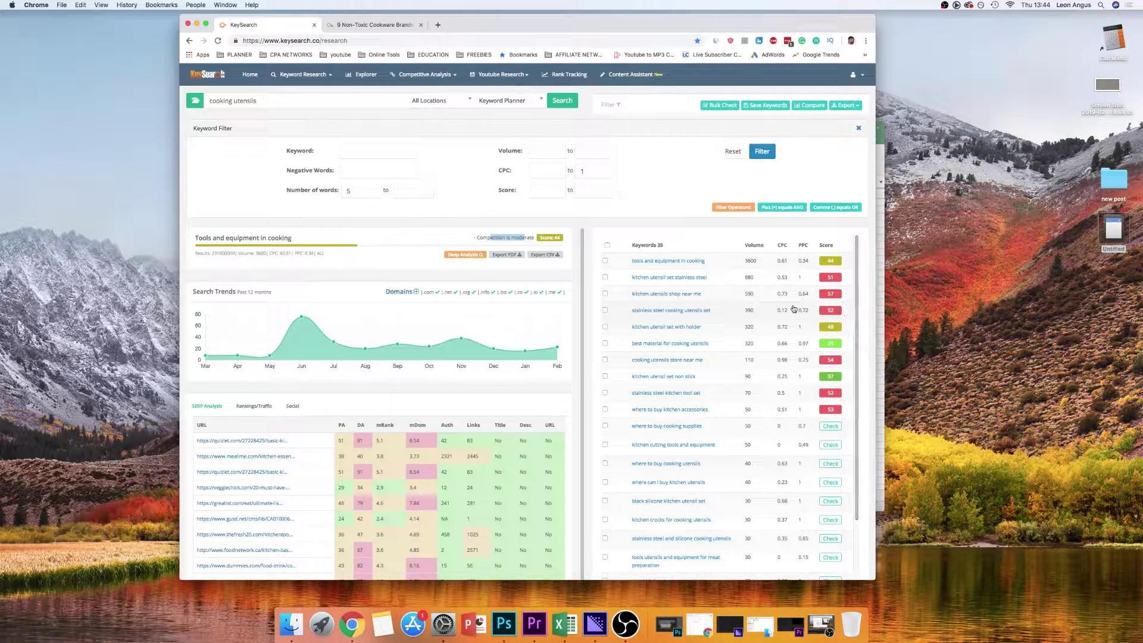
click(490, 236)
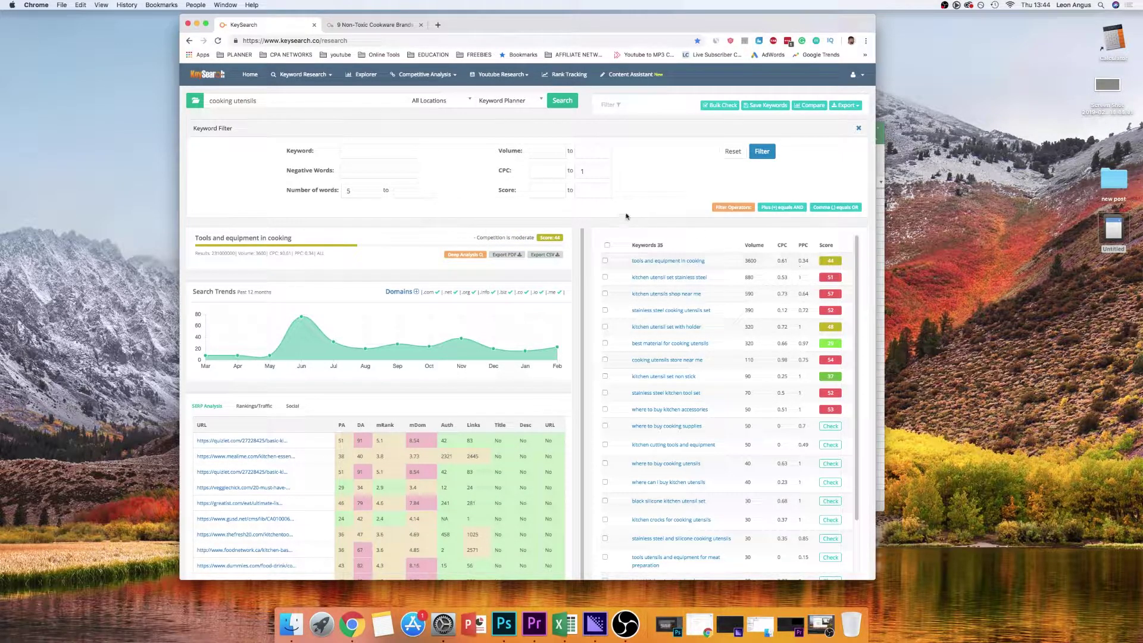
Open the Explorer in a new tab to recheck the domain's score to target, and return to the keyword results
right_click(366, 75)
click(393, 83)
click(372, 24)
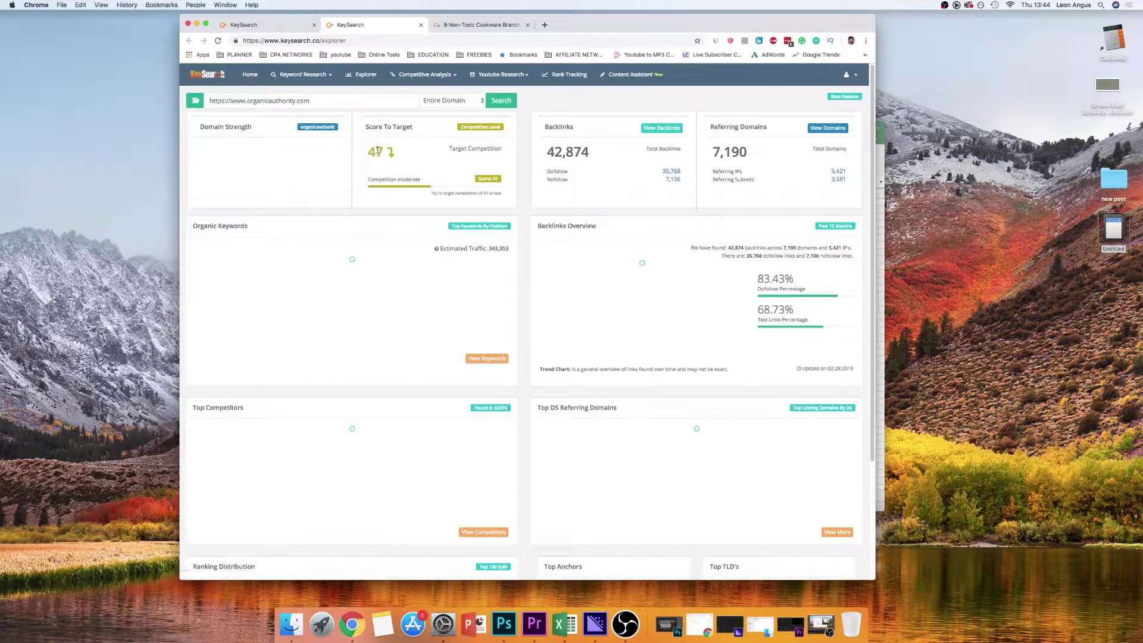
click(289, 30)
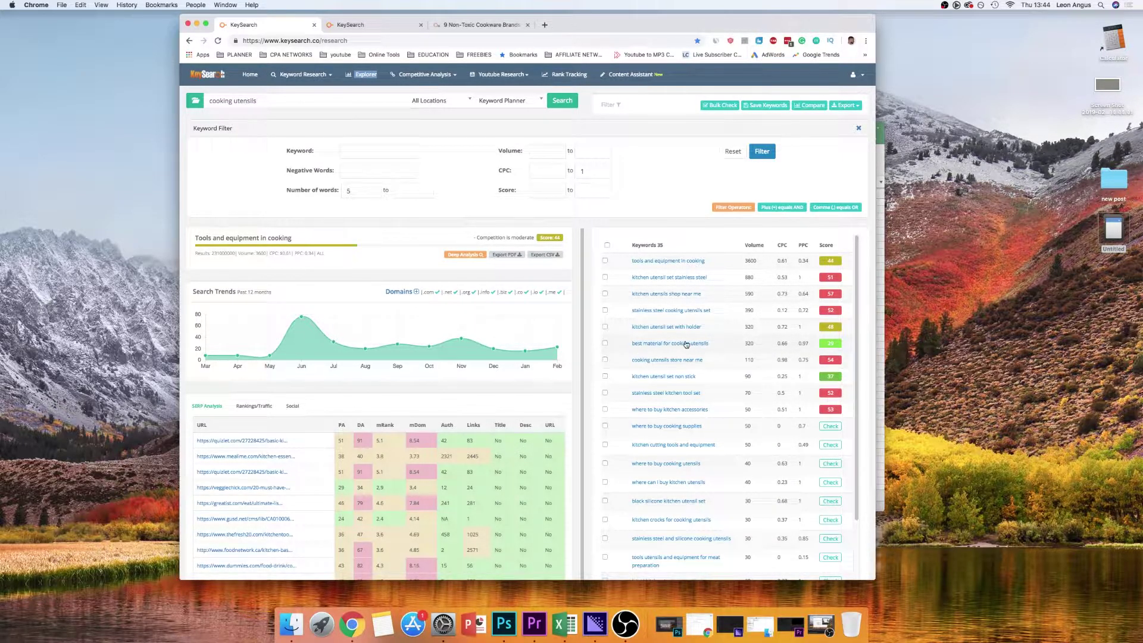
Sort the filtered keywords by score with the lowest difficulty first
scroll(720, 361, down, 2)
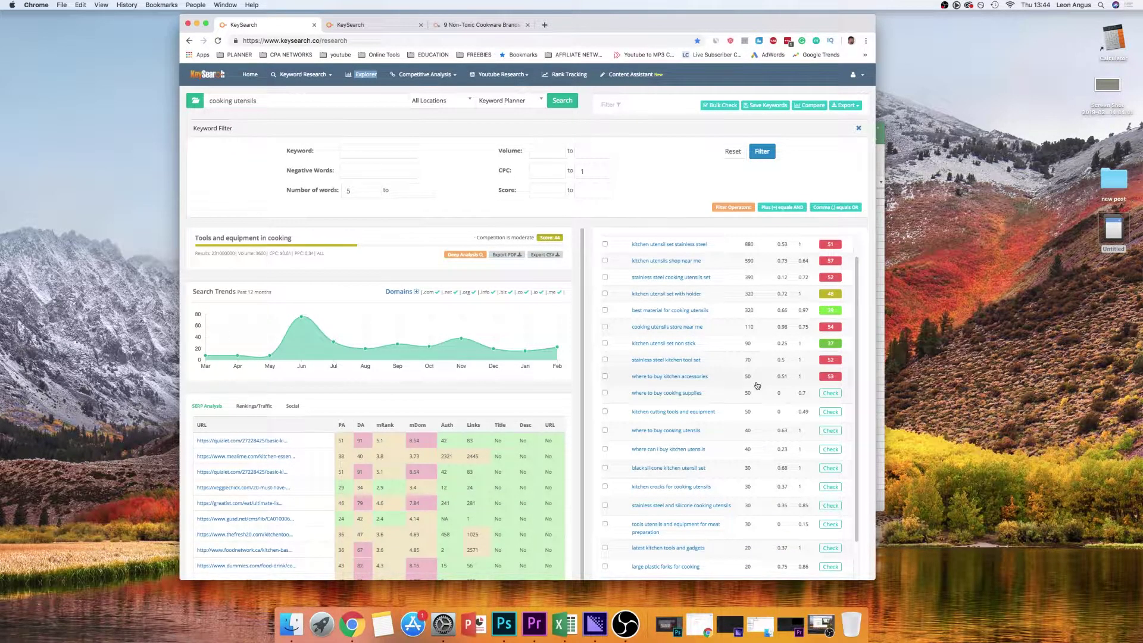
scroll(807, 353, up, 2)
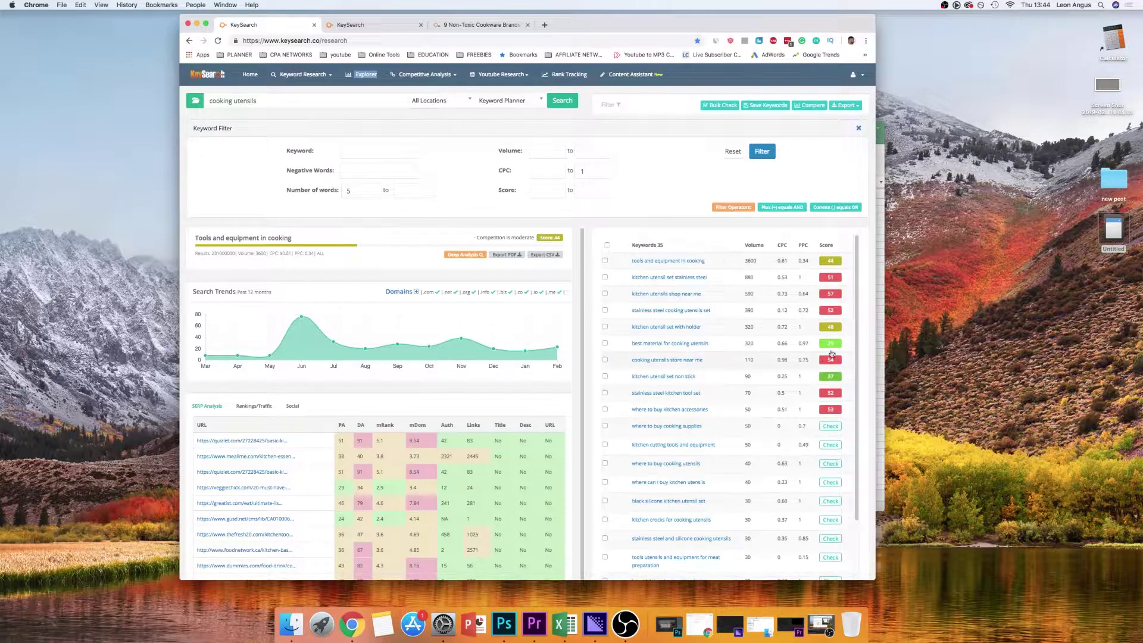
click(825, 245)
click(826, 246)
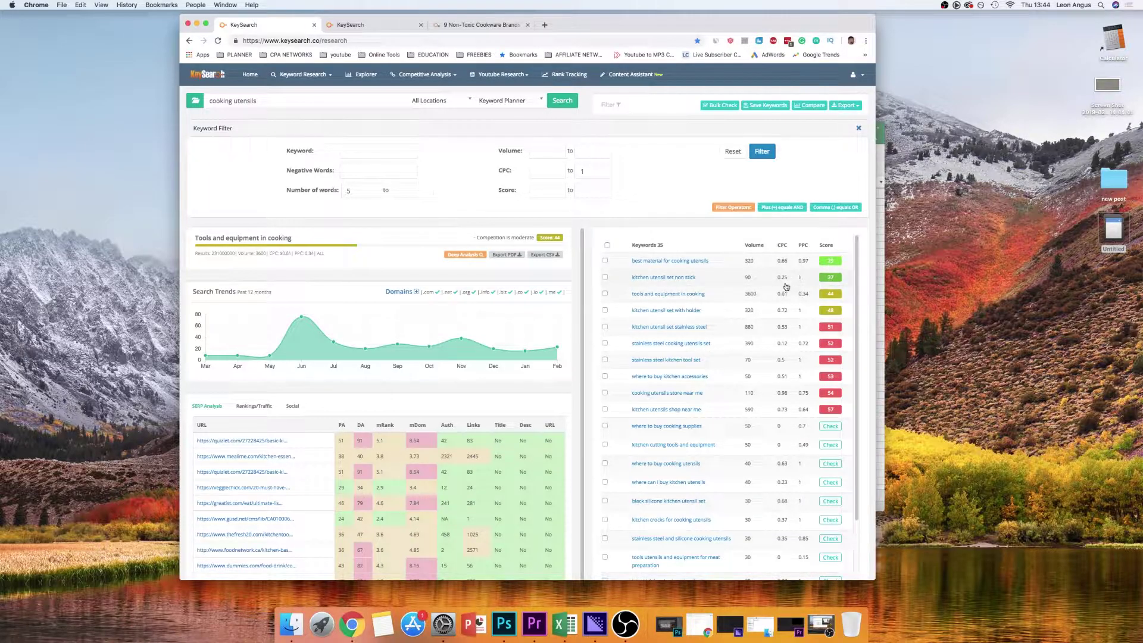
Copy the keyword "best material for cooking utensils" from the list and run a new keyword search for it
drag(722, 261, 623, 261)
key(ctrl+c)
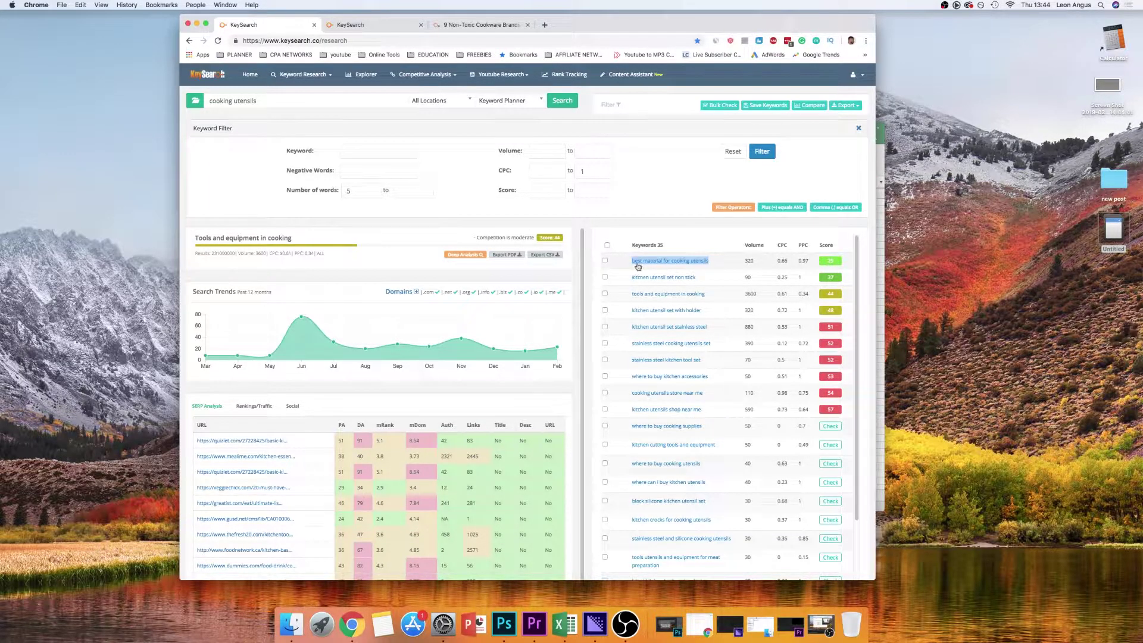
click(637, 263)
drag(269, 100, 210, 96)
key(ctrl+v)
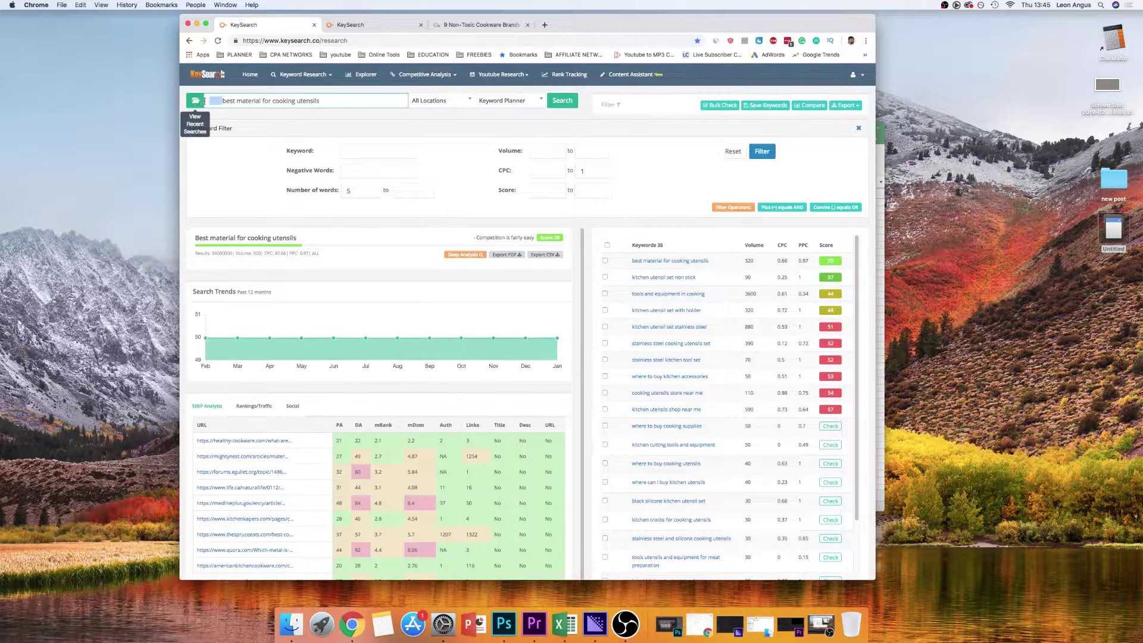
key(Return)
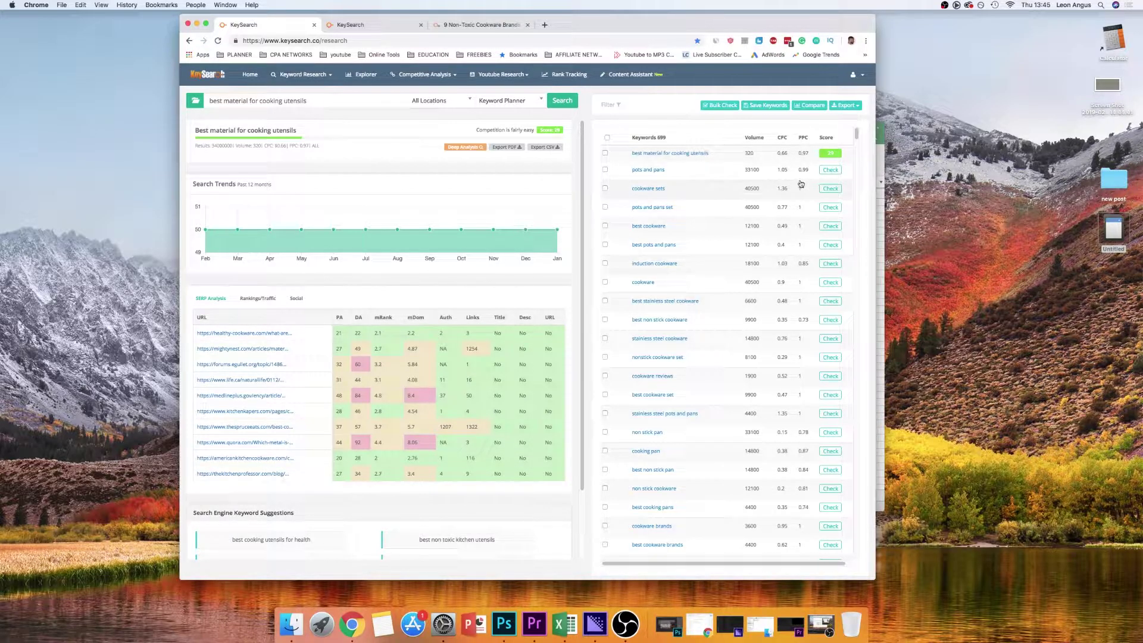
Filter the keyword suggestions to phrases of at least 5 words with a CPC of up to 1
click(609, 106)
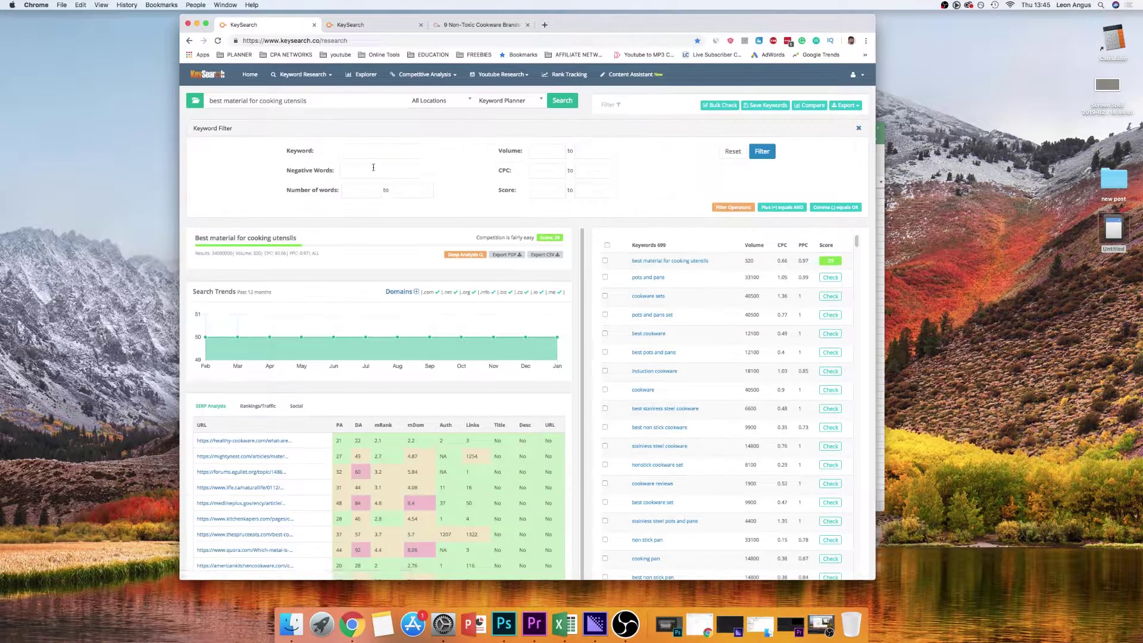
click(375, 189)
click(586, 170)
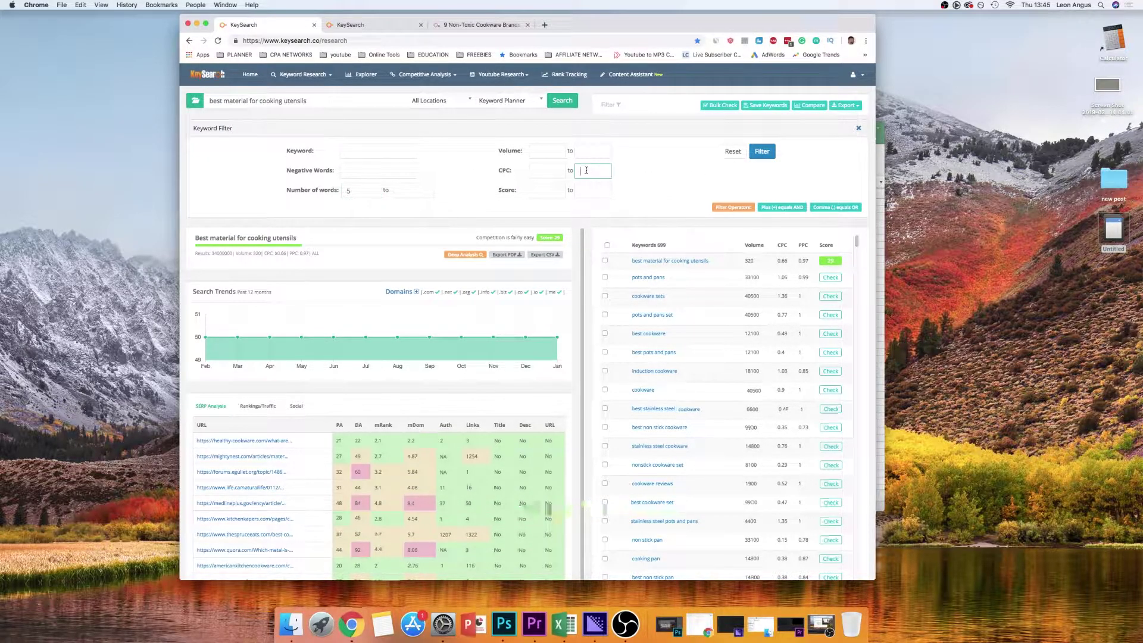
click(766, 157)
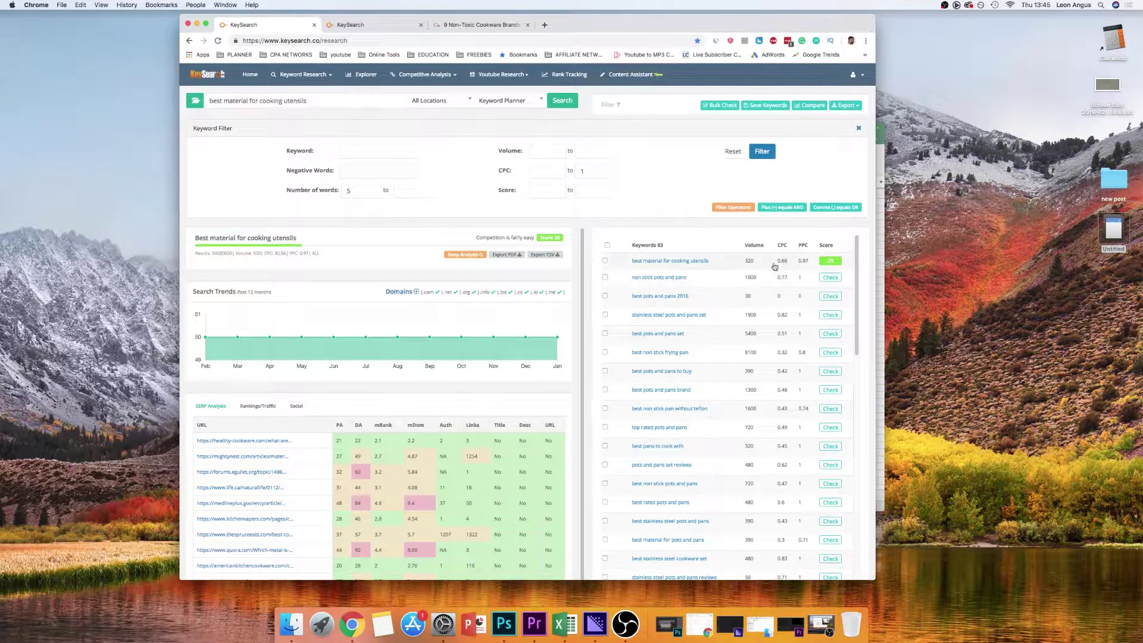
Sort the filtered keywords by highest search volume and check the difficulty scores of the first ten
click(754, 248)
click(831, 261)
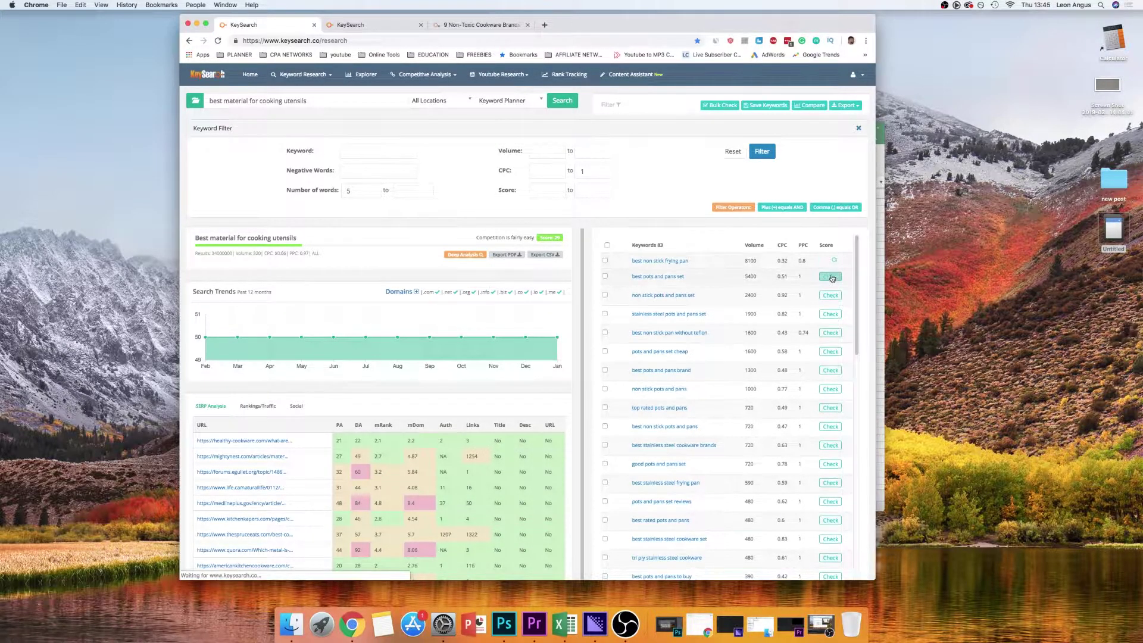
click(831, 276)
click(831, 292)
click(831, 307)
click(831, 322)
click(831, 339)
click(831, 356)
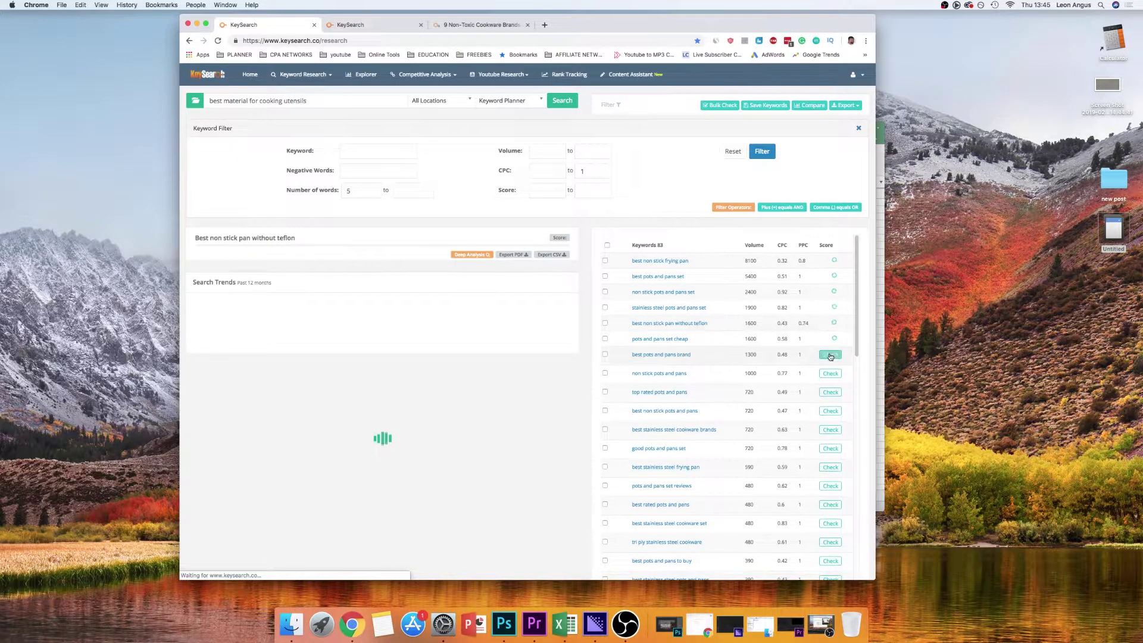
click(831, 370)
click(831, 386)
click(831, 403)
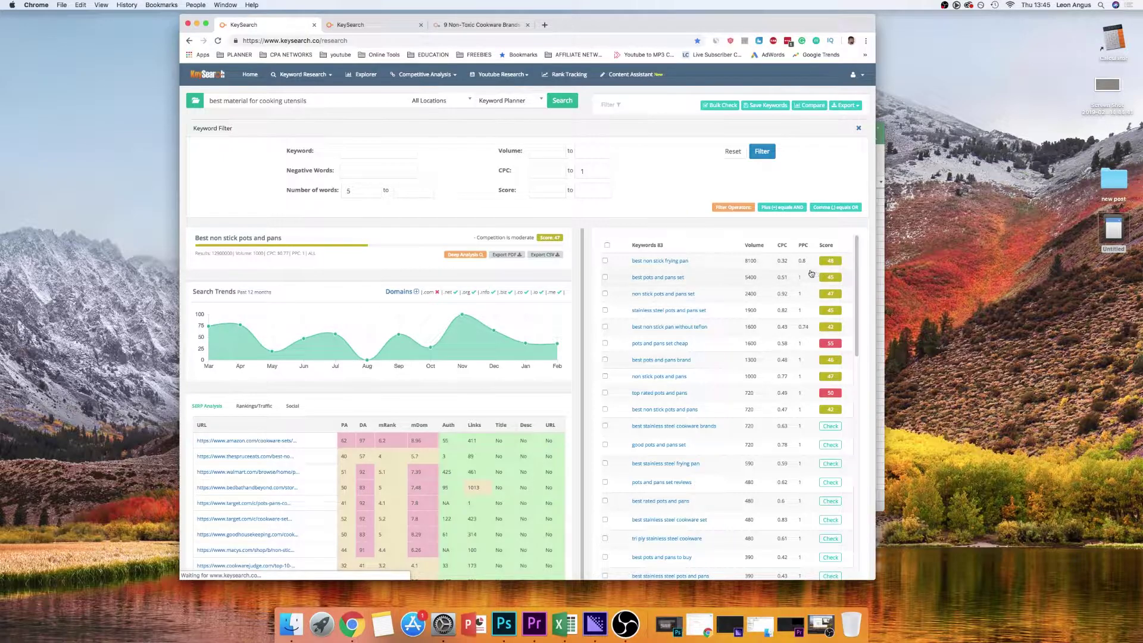
Compare the checked scores with the domain's score to target in the Explorer, and return to the keyword results
click(381, 25)
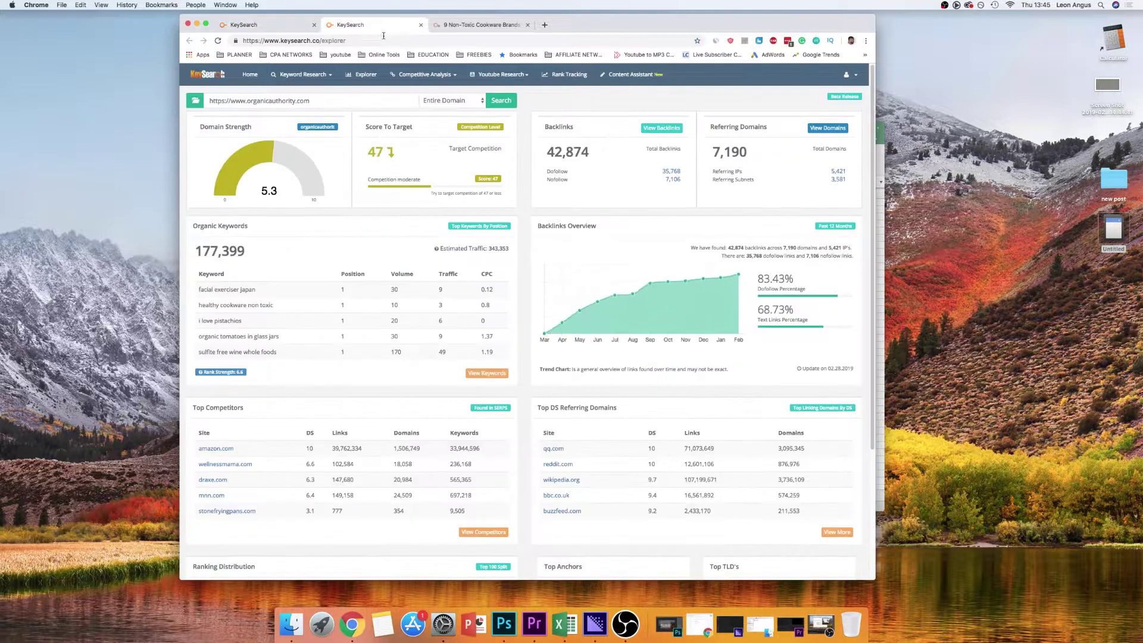
click(274, 24)
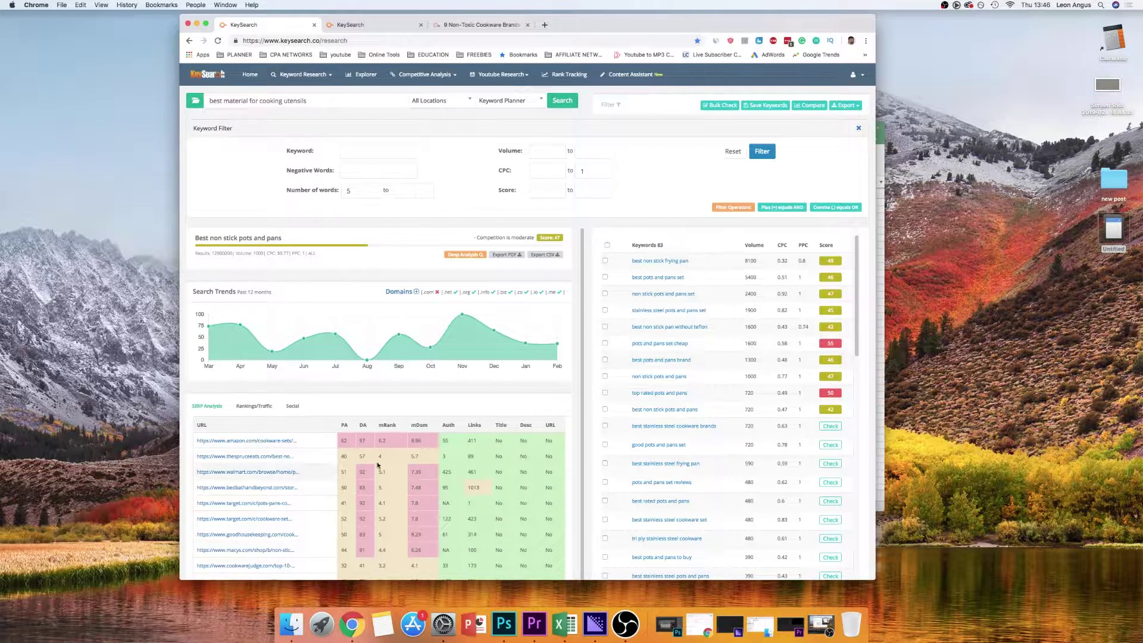
scroll(365, 470, down, 1)
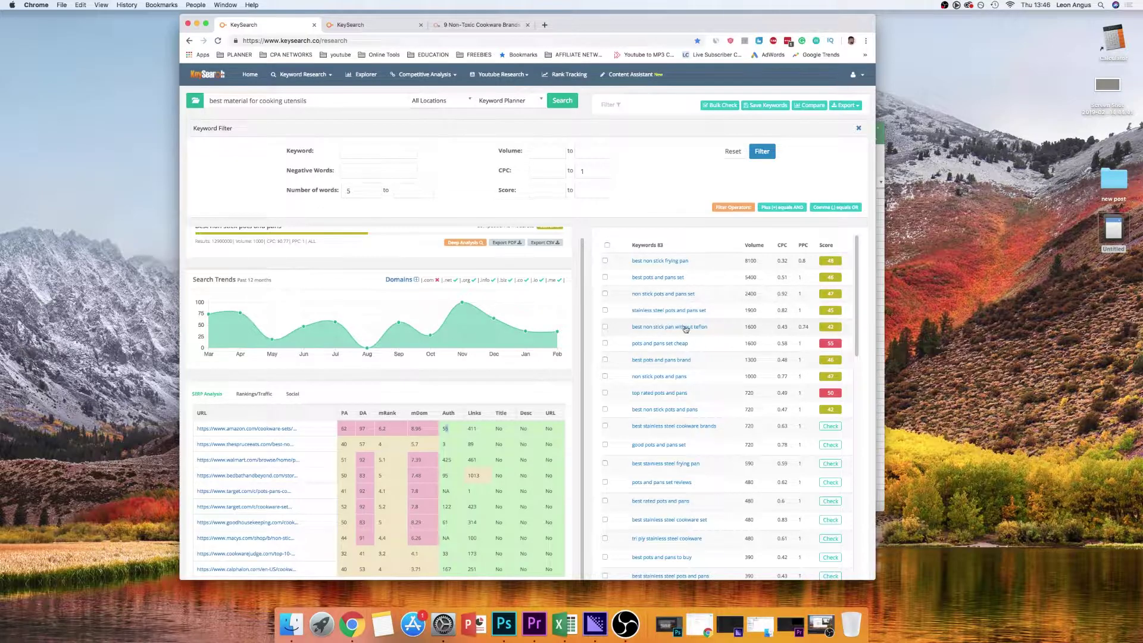
Sort the filtered keywords by lowest difficulty score and look over the available export formats without exporting
click(826, 245)
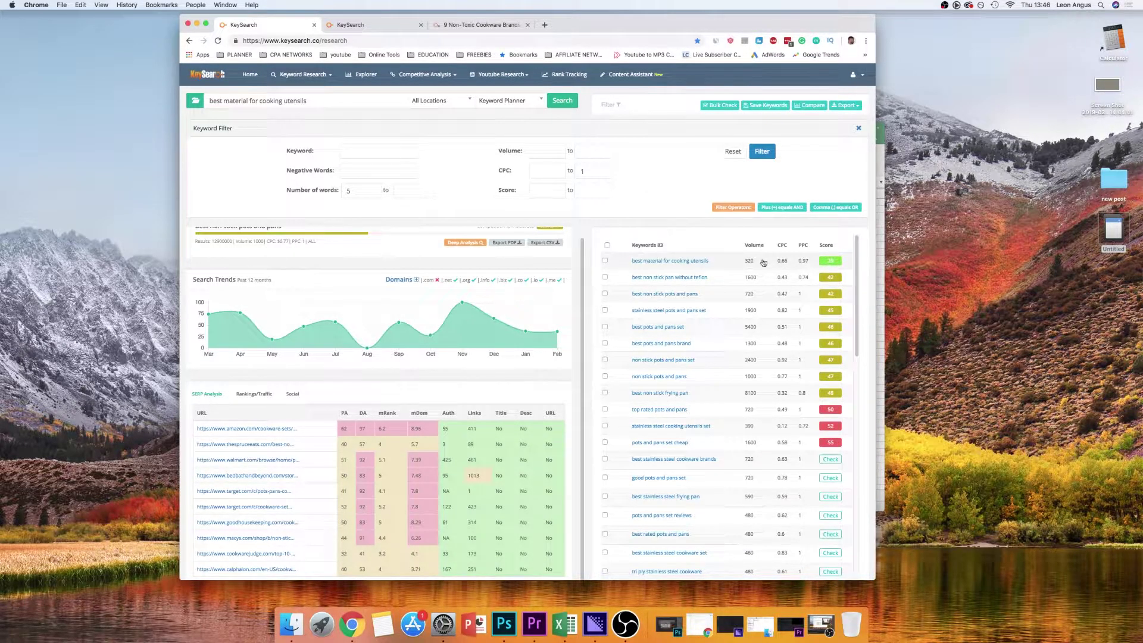
click(845, 105)
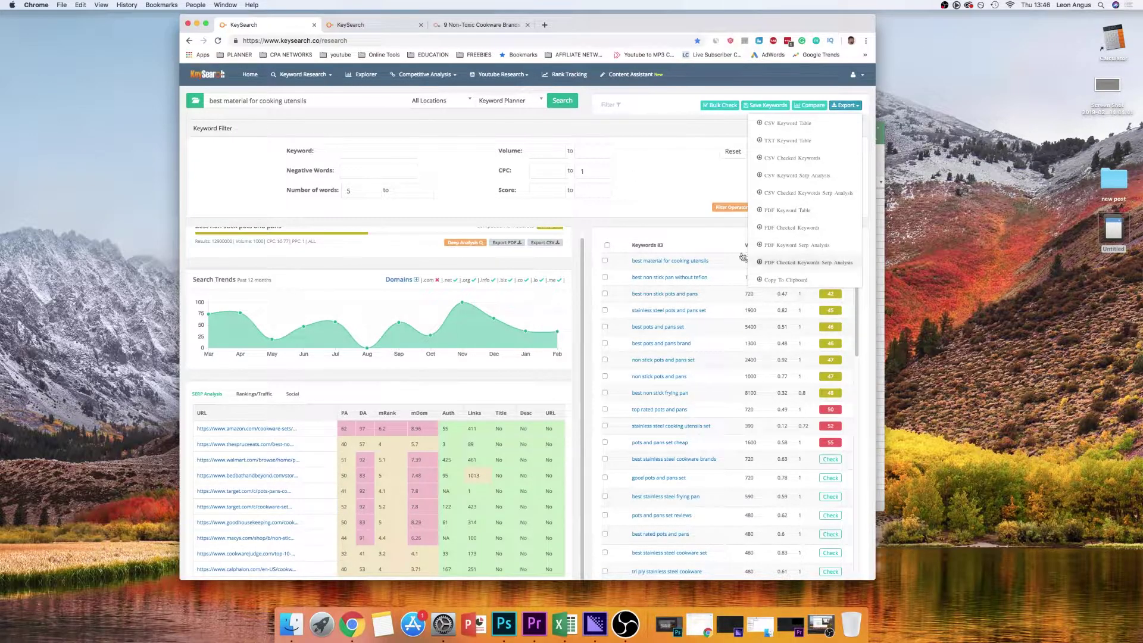
click(586, 226)
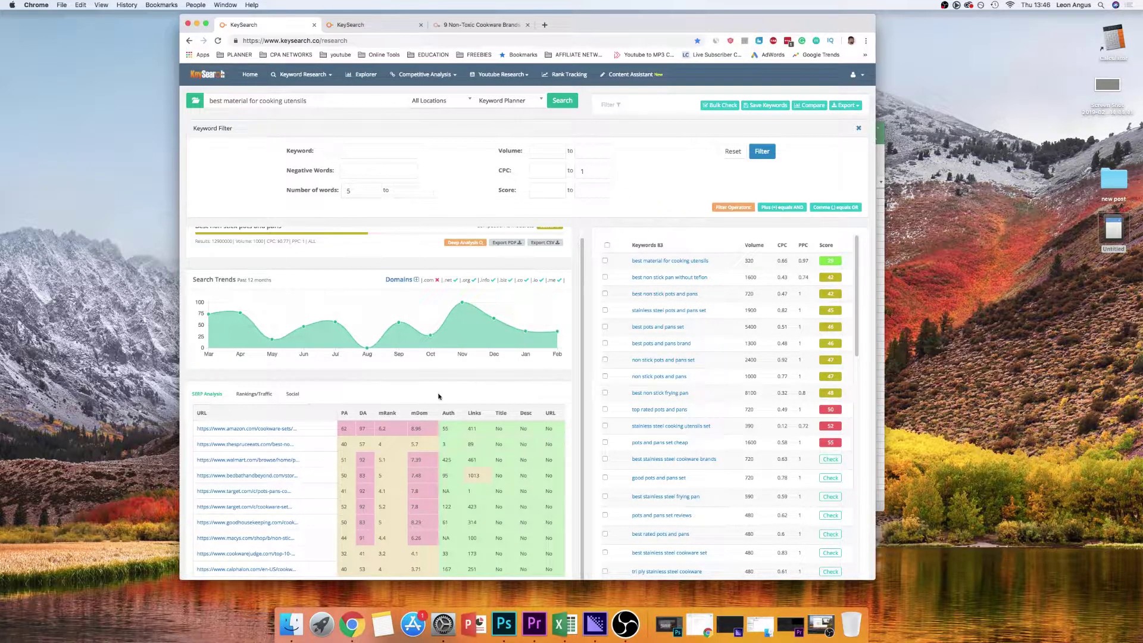
scroll(377, 420, down, 3)
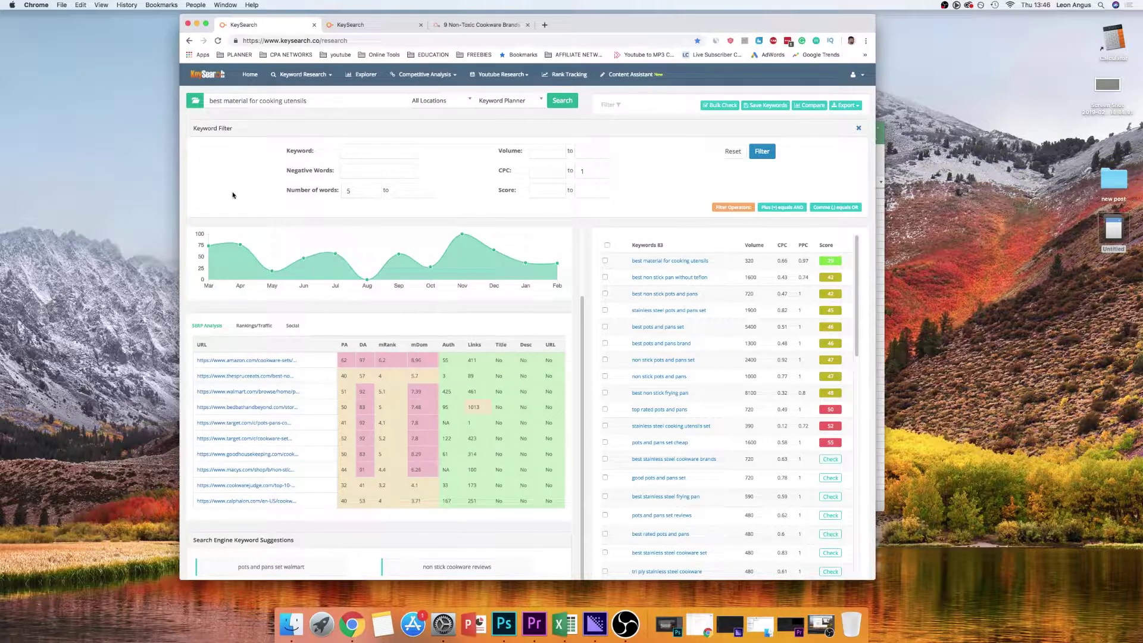
Go back to the domain overview and forward again to the "best material for cooking utensils" results, and highlight the top-ranking pages' metrics
click(190, 40)
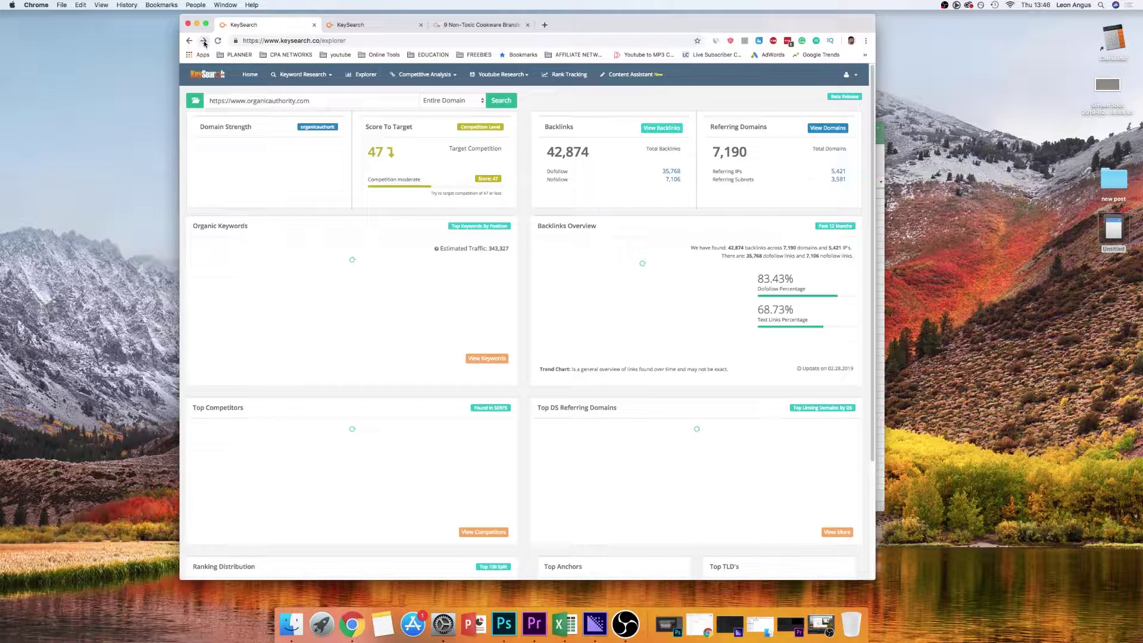
key(super+bracketright)
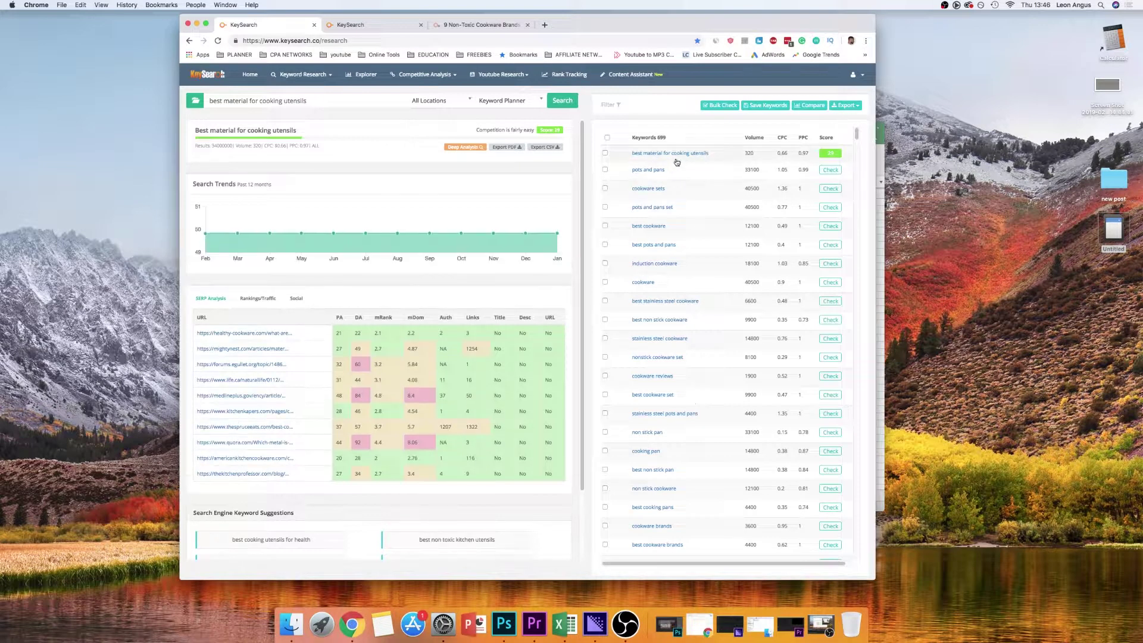
drag(338, 330, 368, 333)
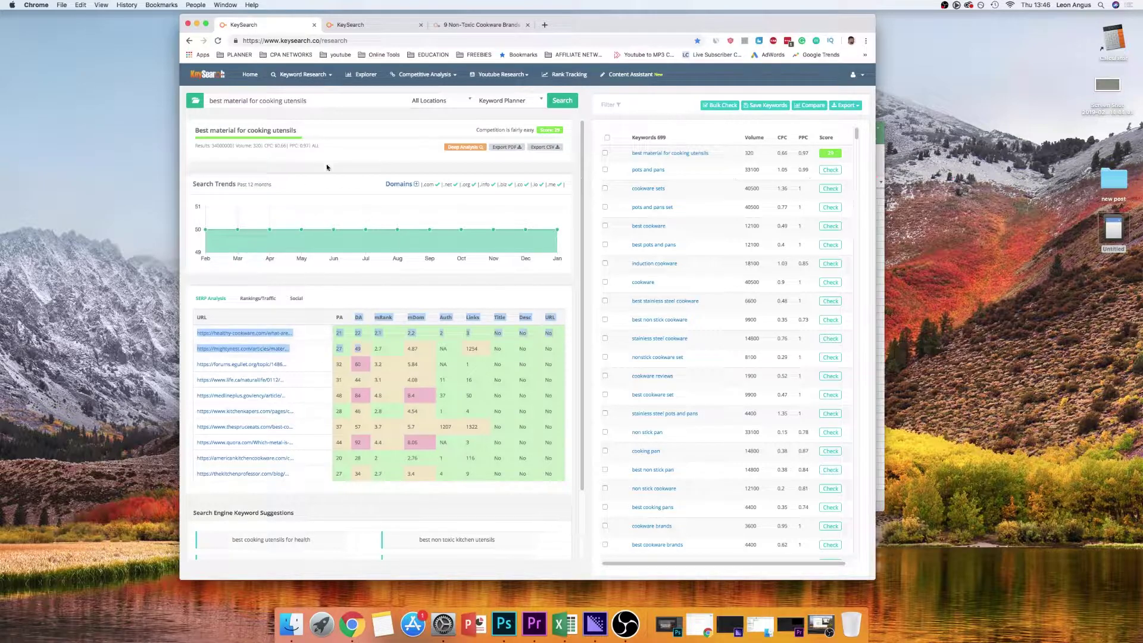
Review the full Explorer overview of organicauthority.com, including its competitors and ranking distribution, and return to the keyword results
click(350, 26)
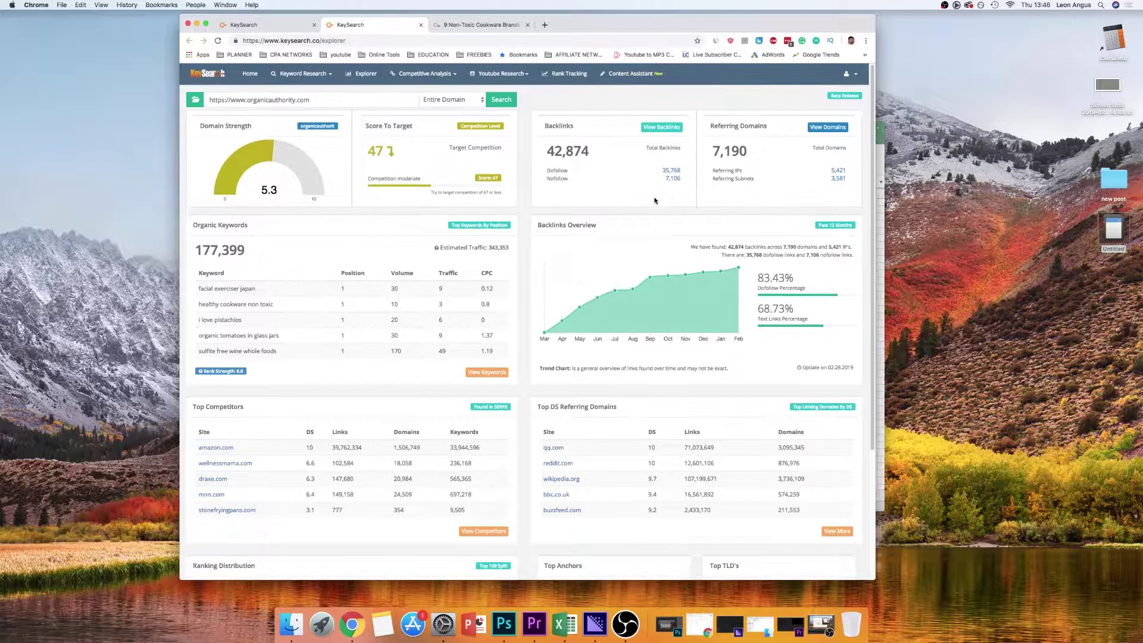
scroll(655, 200, down, 5)
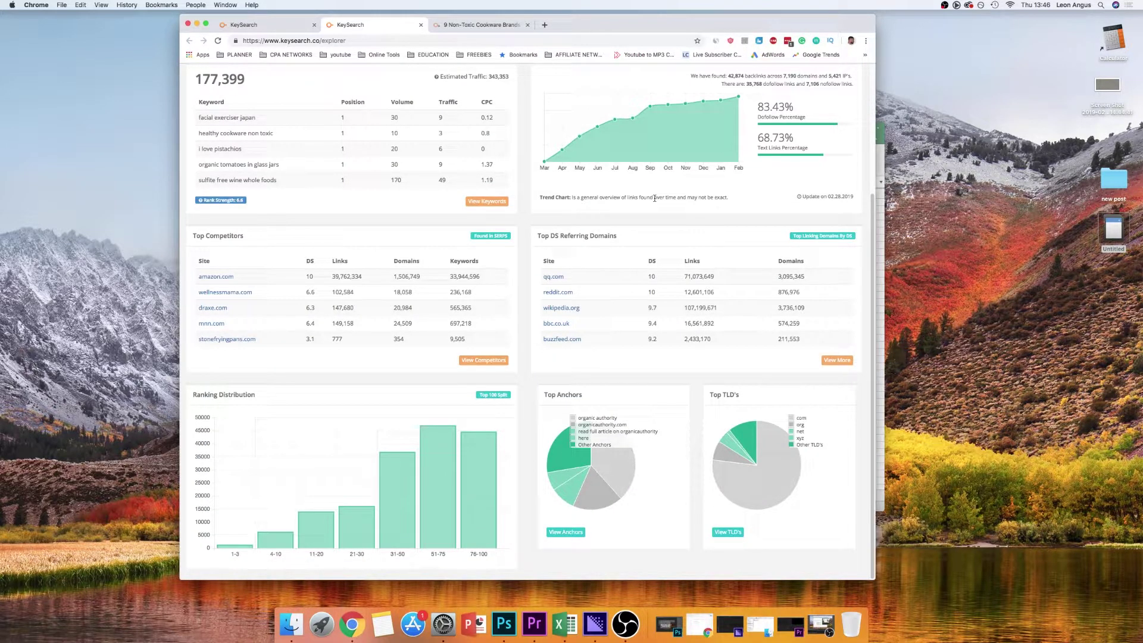
scroll(654, 199, up, 5)
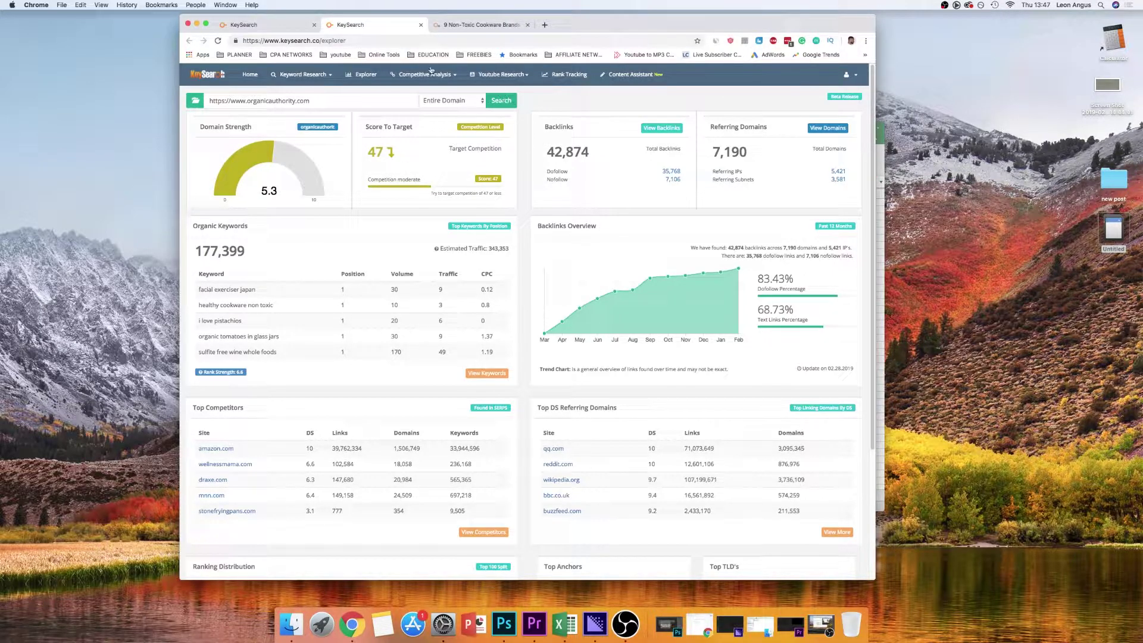
click(262, 24)
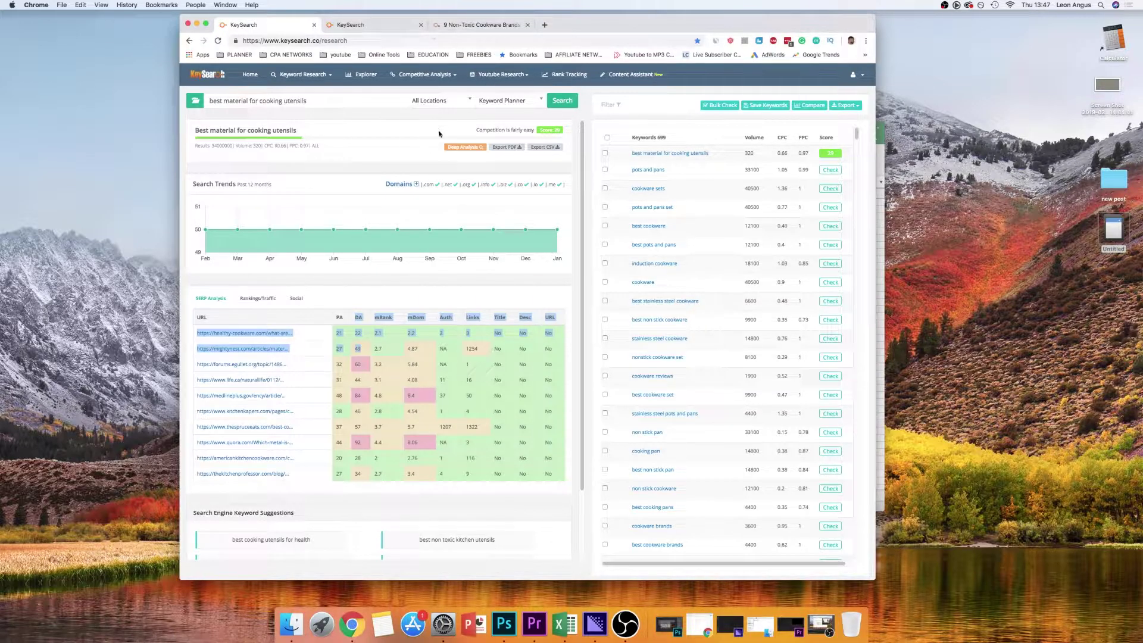
Examine the domain authority of the pages ranking for "best material for cooking utensils", highlighting individual DA values
click(359, 332)
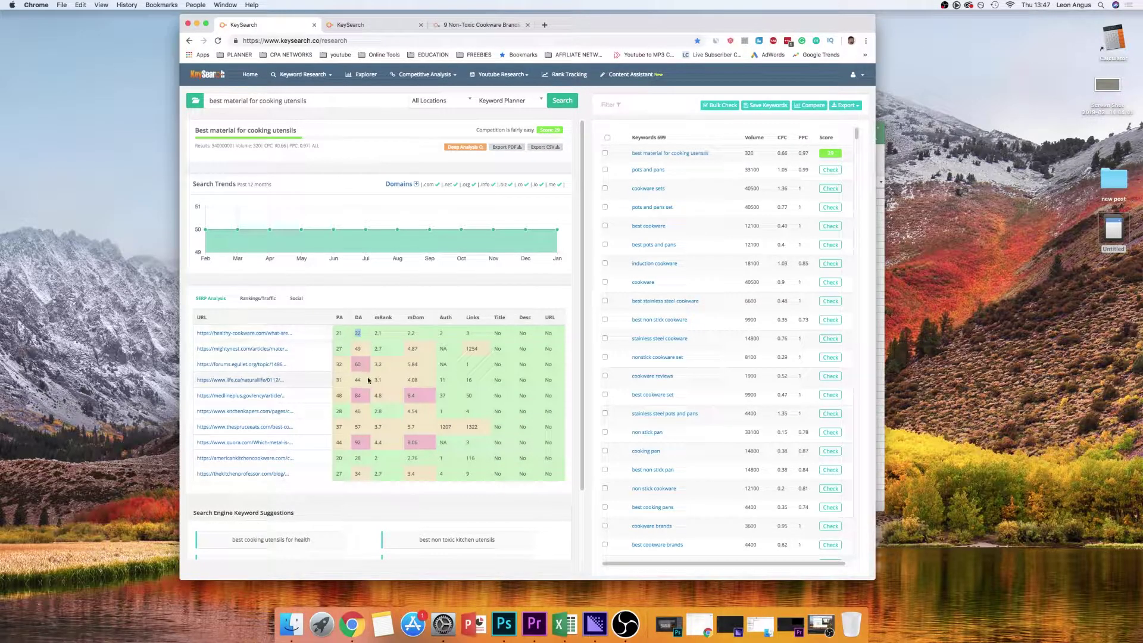
double_click(359, 474)
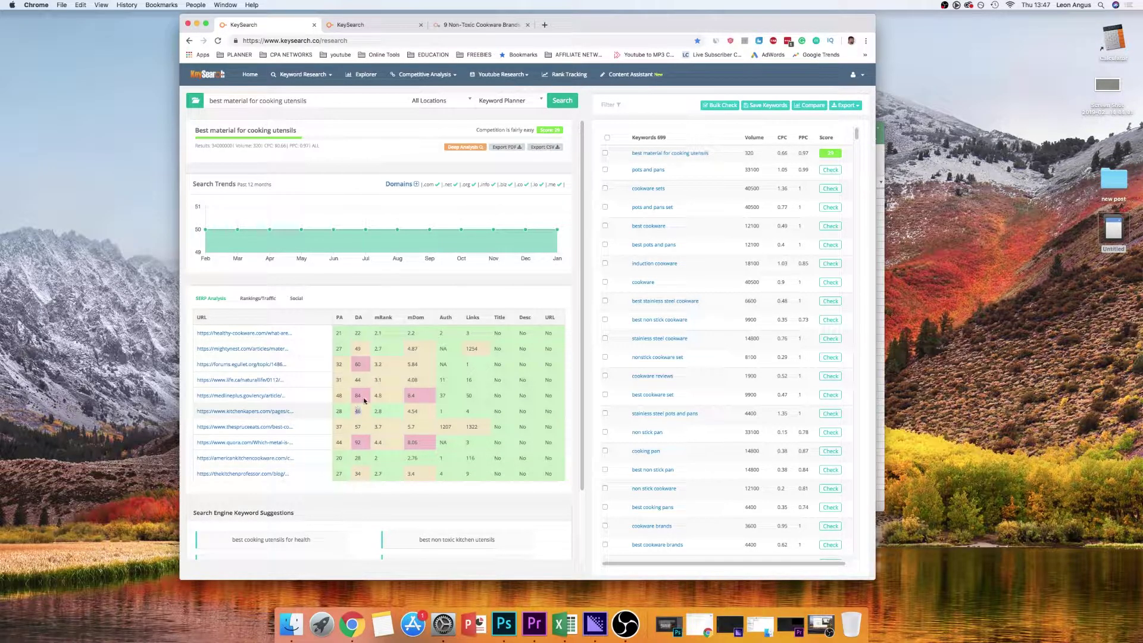
double_click(358, 380)
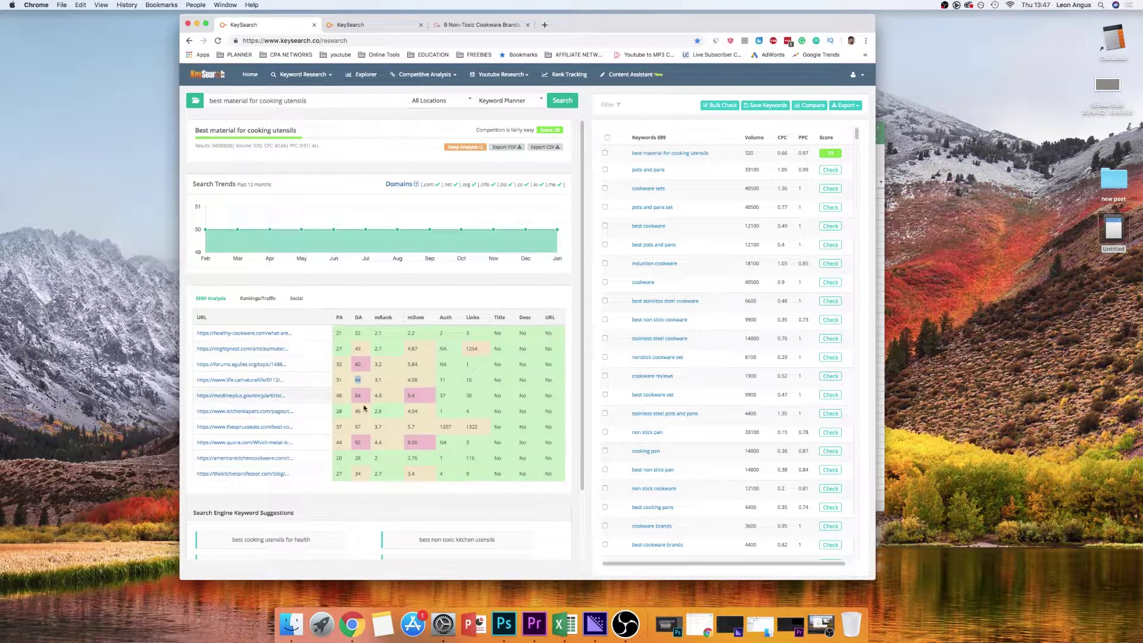
click(358, 411)
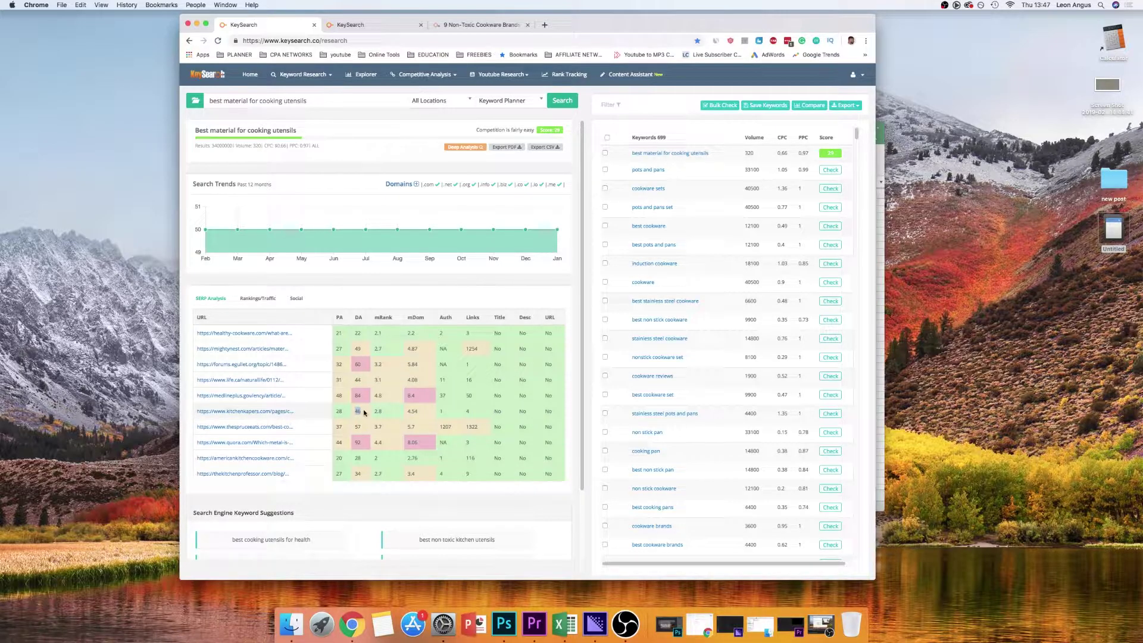
double_click(358, 332)
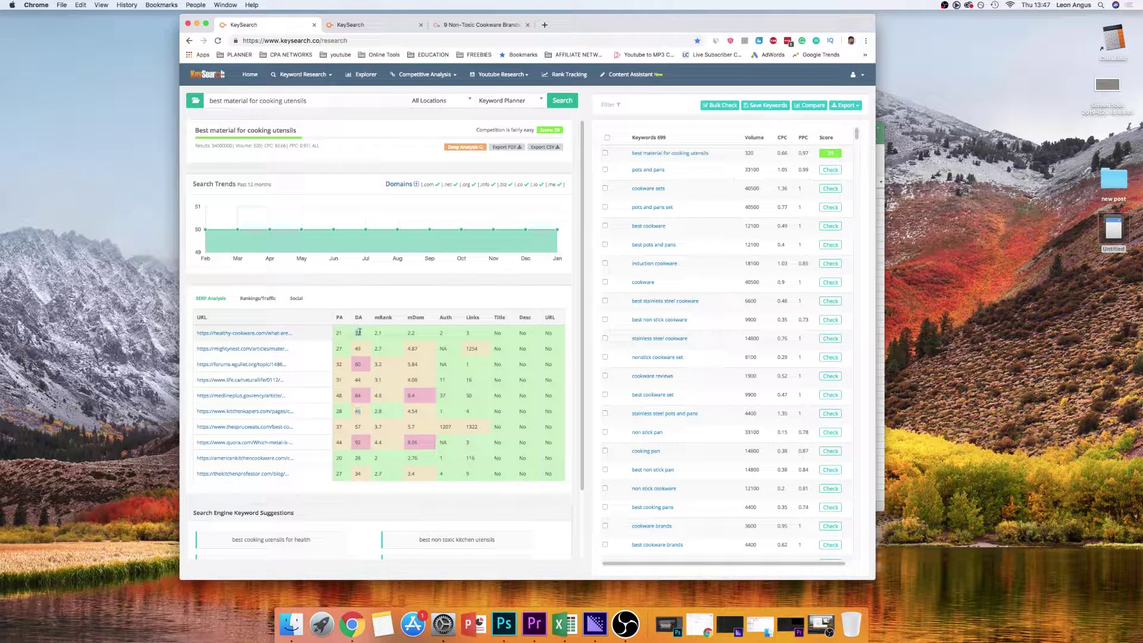
double_click(358, 458)
double_click(358, 473)
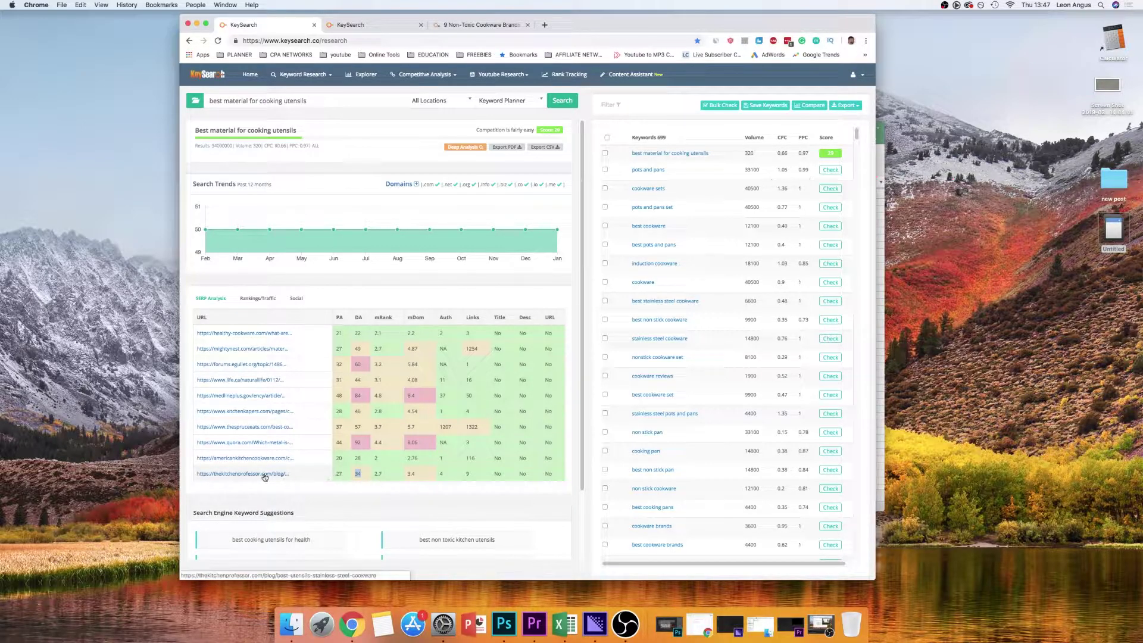
Show the rankings and traffic data for the ranking pages and open the organic keywords of the thekitchenprofessor.com page
click(250, 298)
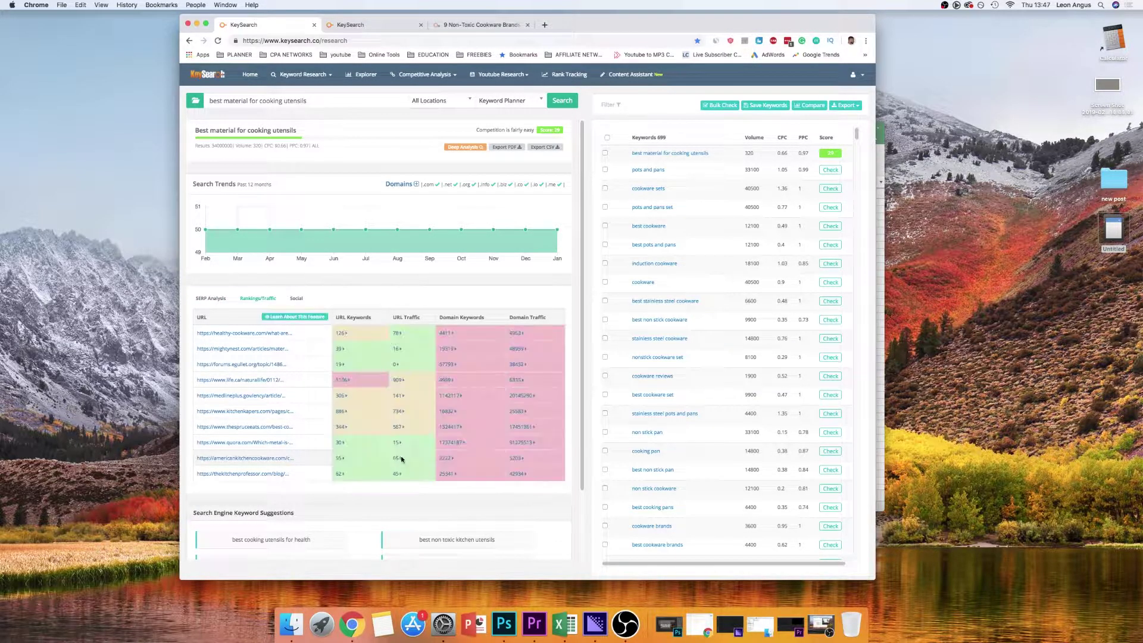
click(397, 475)
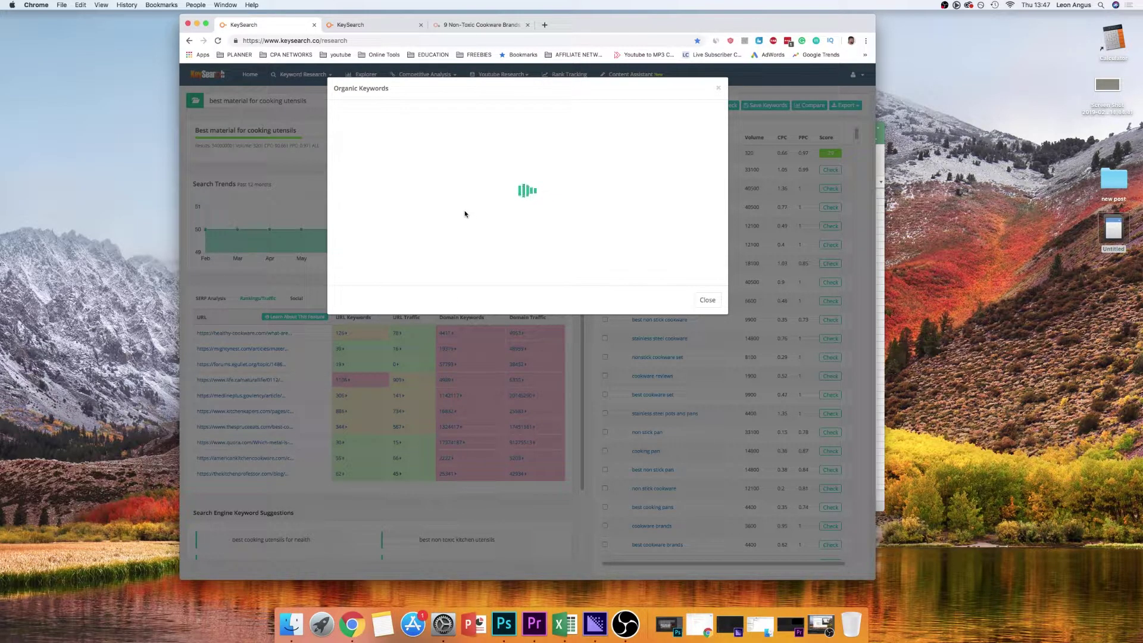
click(707, 301)
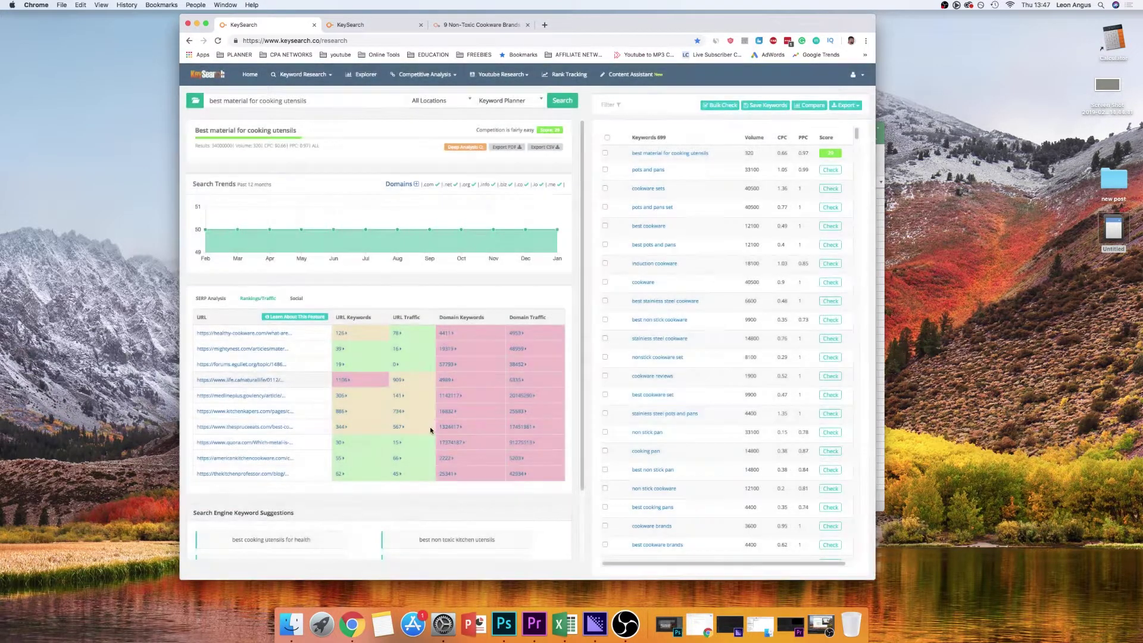
click(341, 474)
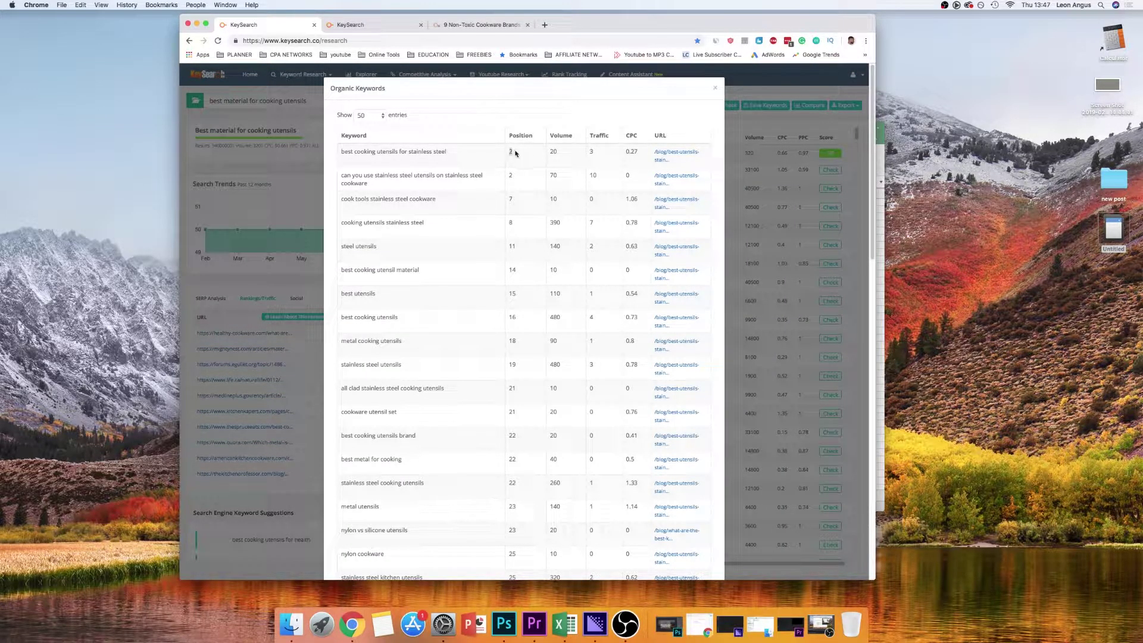
Sort the page's organic keywords by highest traffic and highlight "can you use stainless steel utensils on stainless steel cookware"
click(594, 138)
click(598, 141)
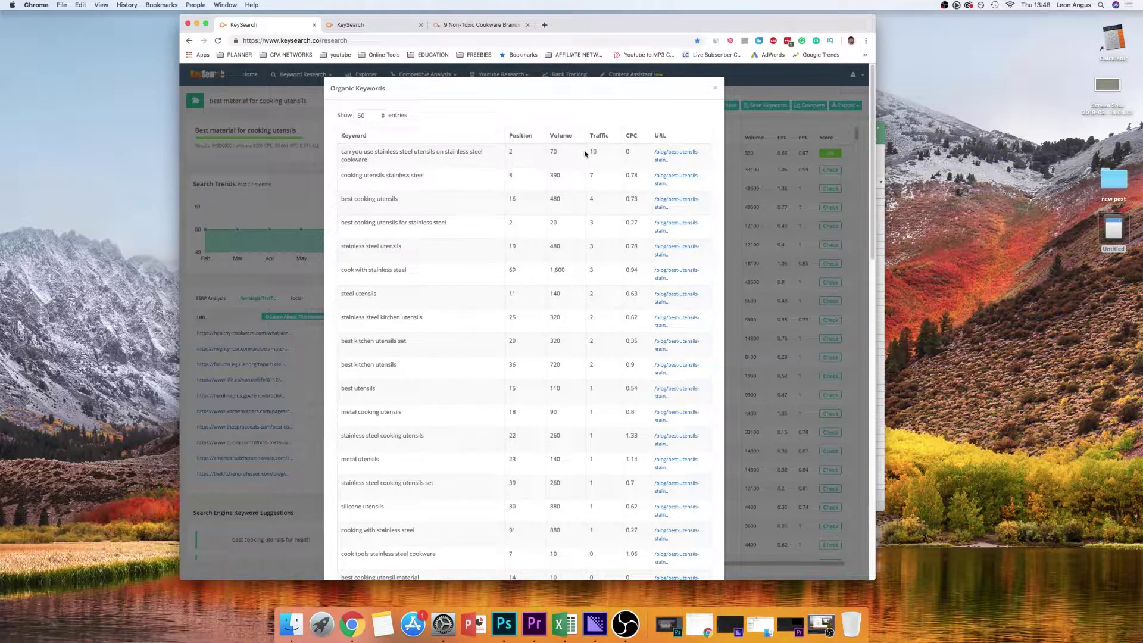
drag(517, 152, 466, 167)
triple_click(387, 164)
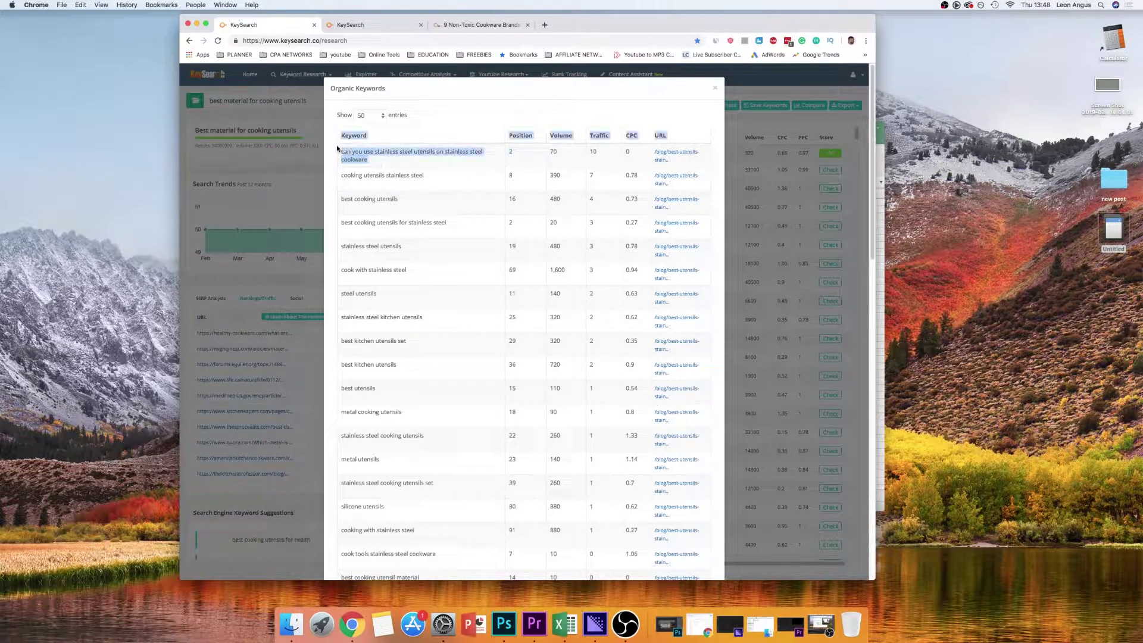
Open the thekitchenprofessor.com article behind the top-traffic keyword in a new tab, skim it, close it and return to the organic keywords
right_click(677, 156)
click(702, 162)
click(470, 25)
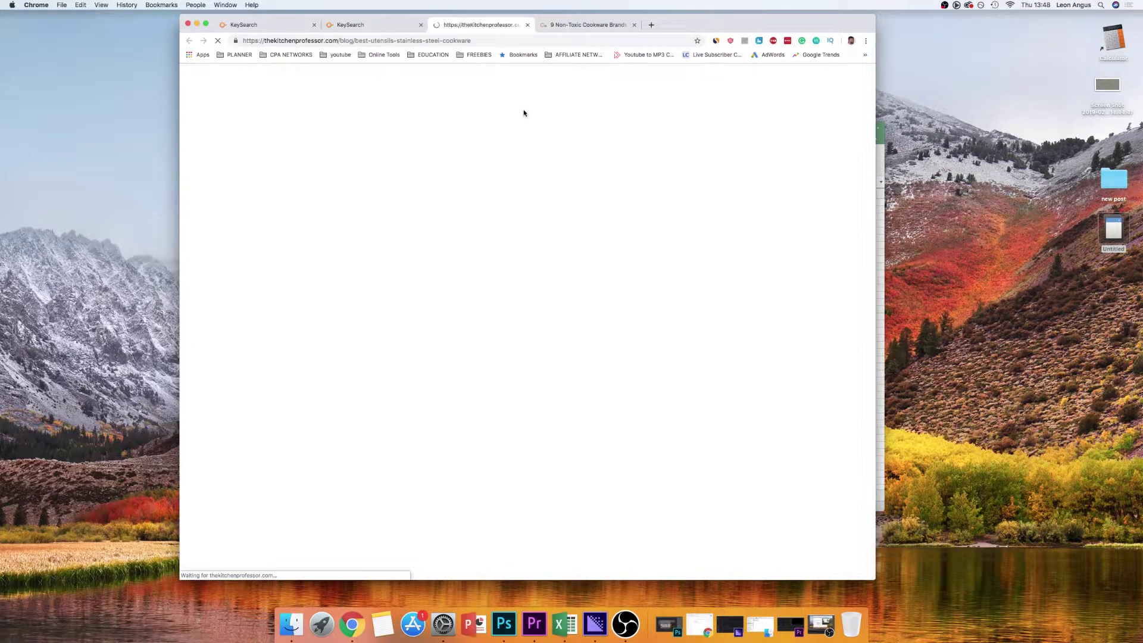
scroll(603, 172, down, 15)
scroll(602, 172, down, 20)
scroll(603, 172, up, 20)
click(527, 25)
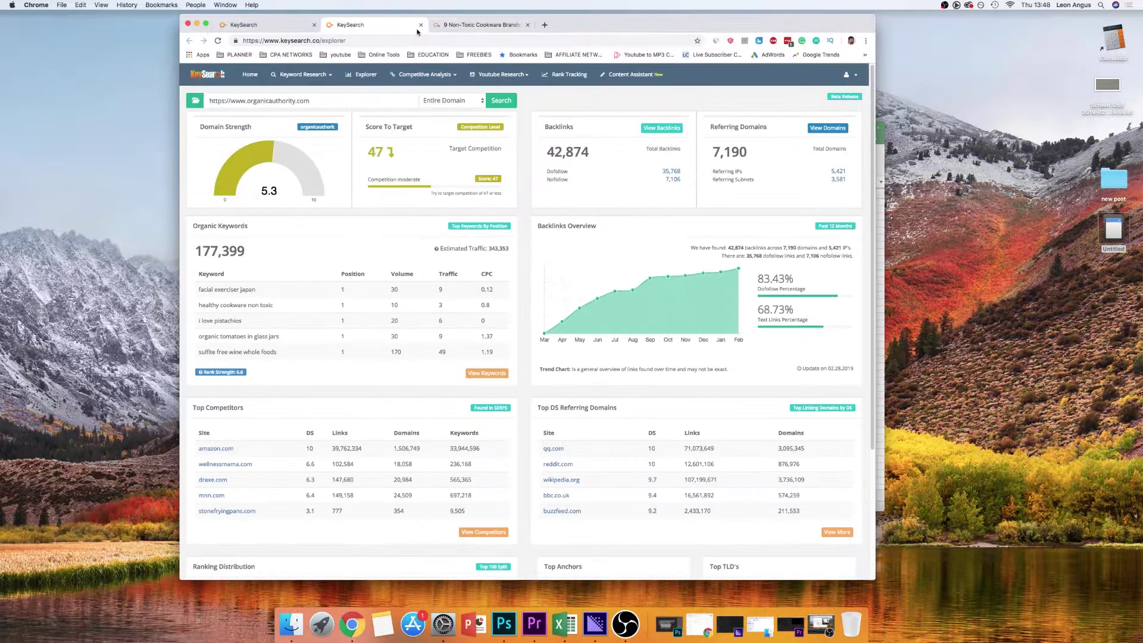
key(ctrl+shift+Tab)
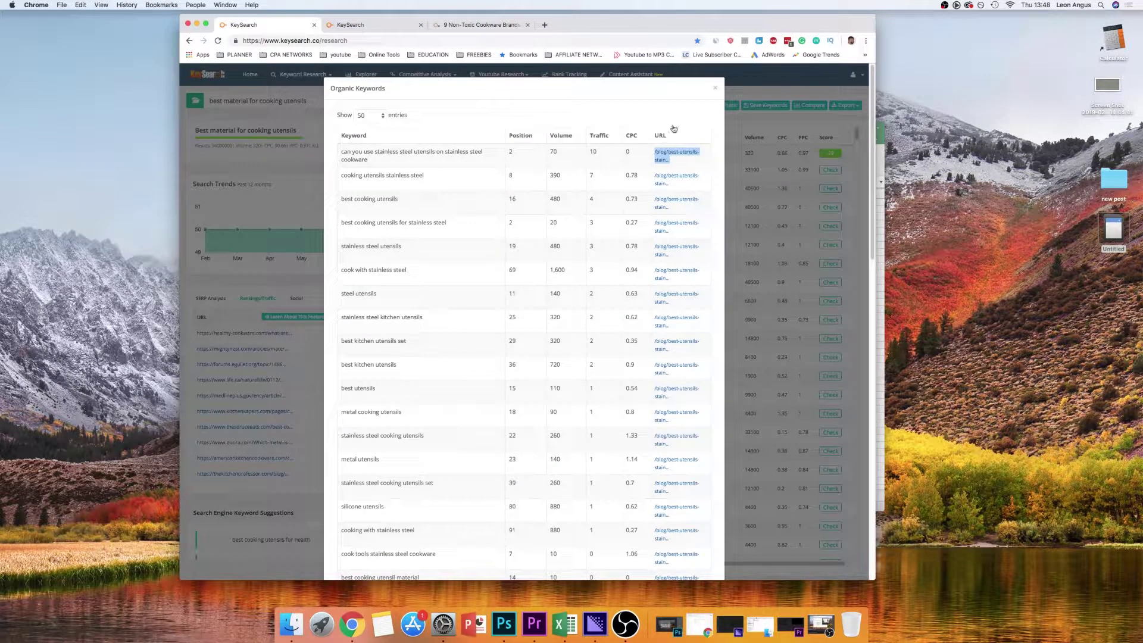
Open the organic keywords of the whole thekitchenprofessor.com domain and browse the first two pages of the list
click(715, 87)
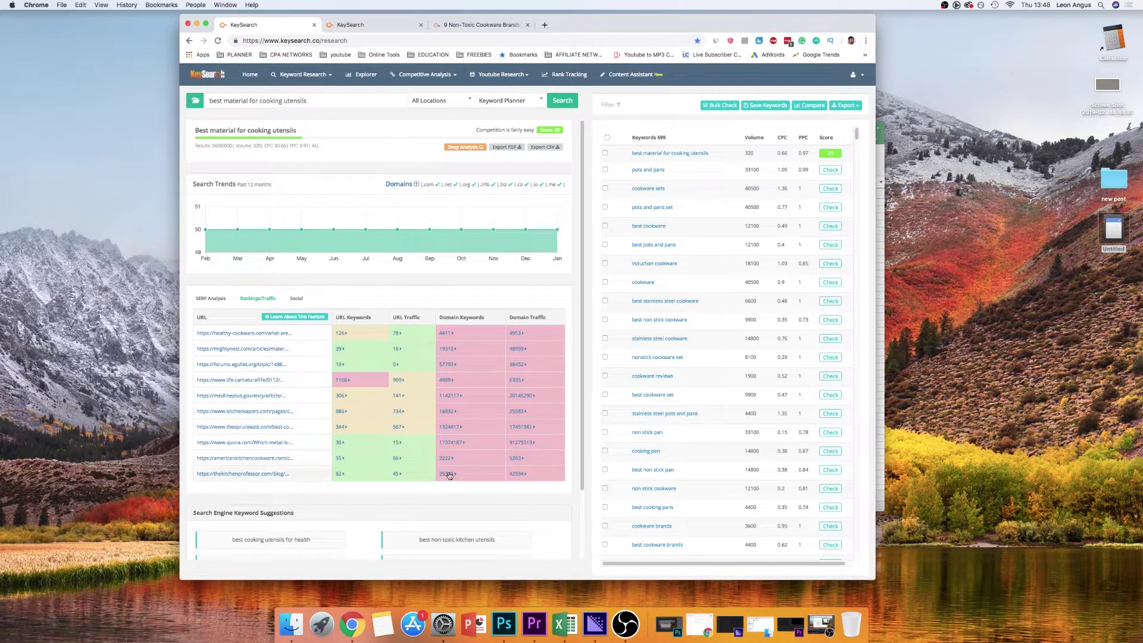
click(448, 474)
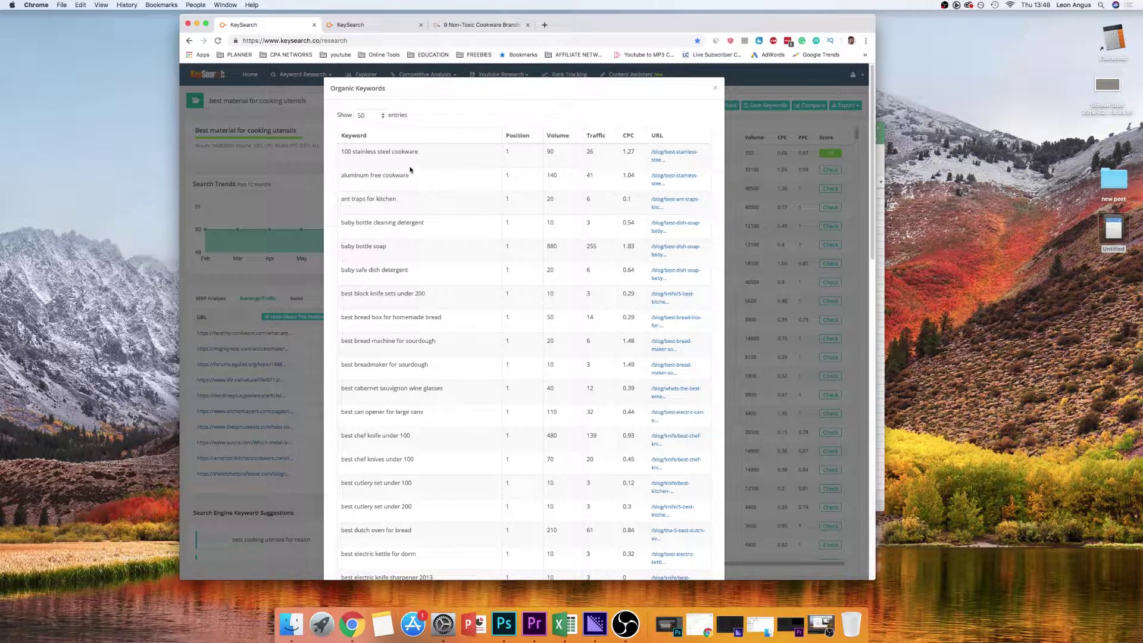
scroll(433, 212, down, 3)
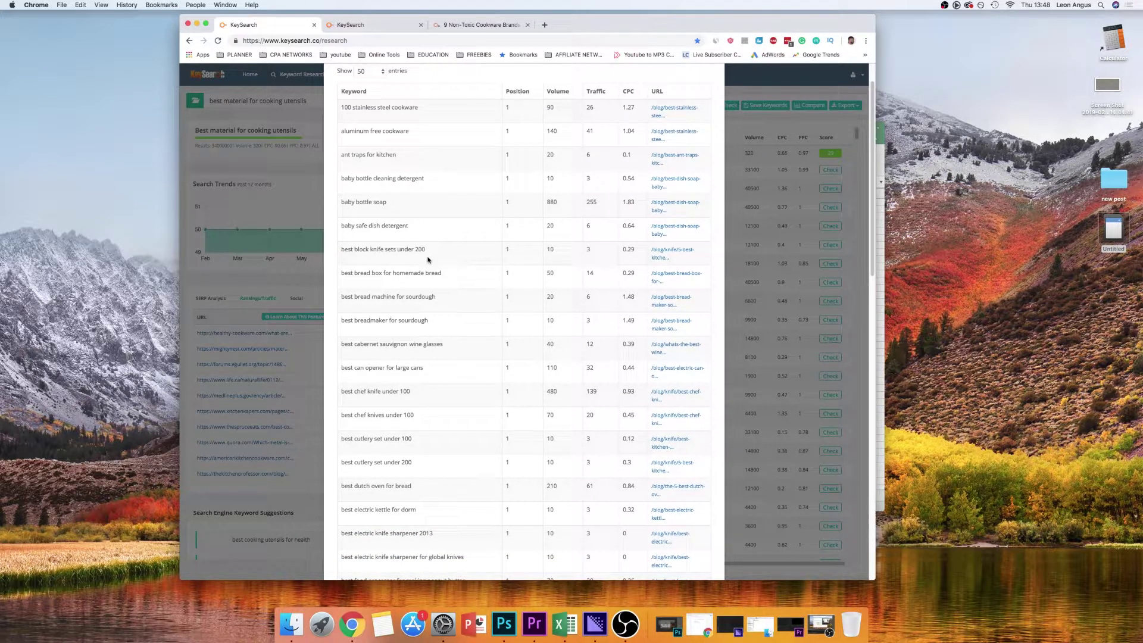
scroll(452, 302, down, 15)
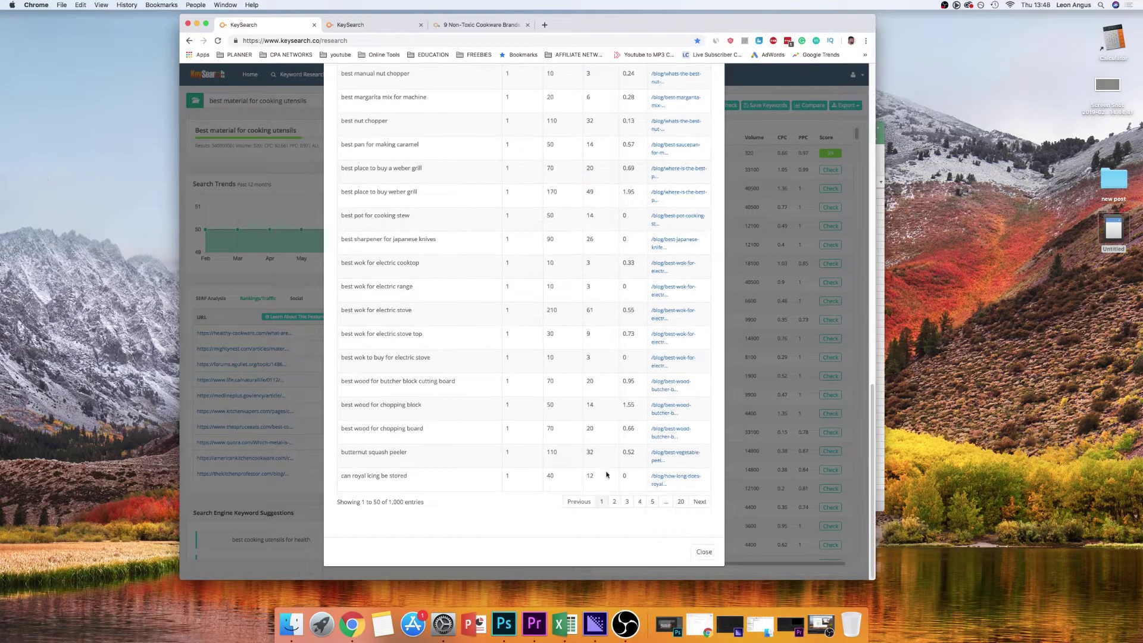
click(615, 501)
scroll(577, 355, up, 15)
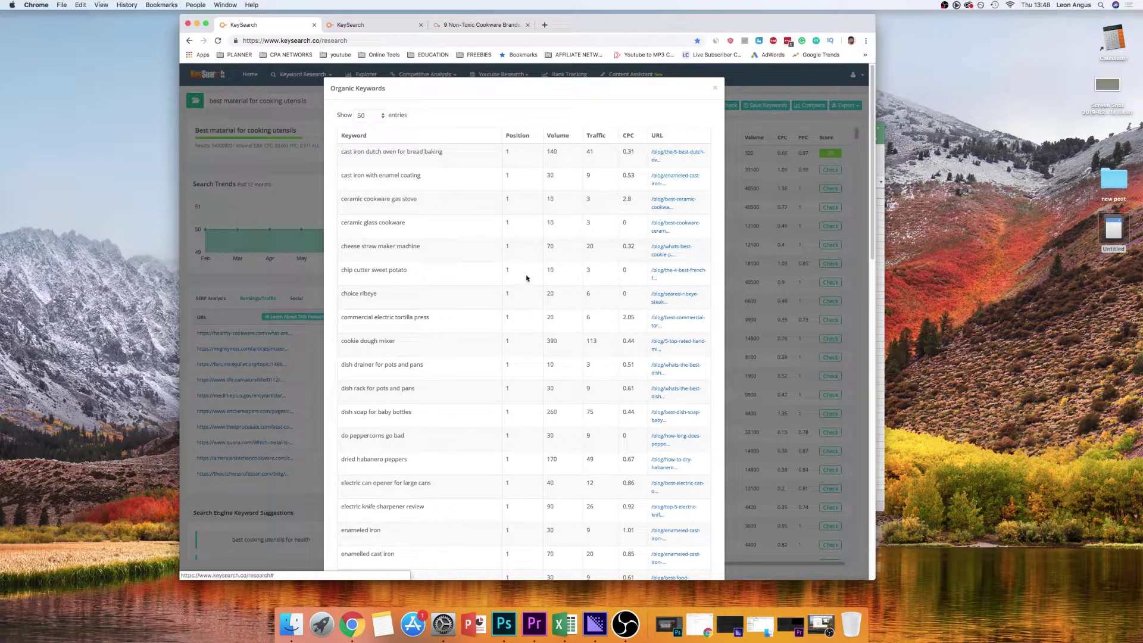
scroll(546, 222, down, 15)
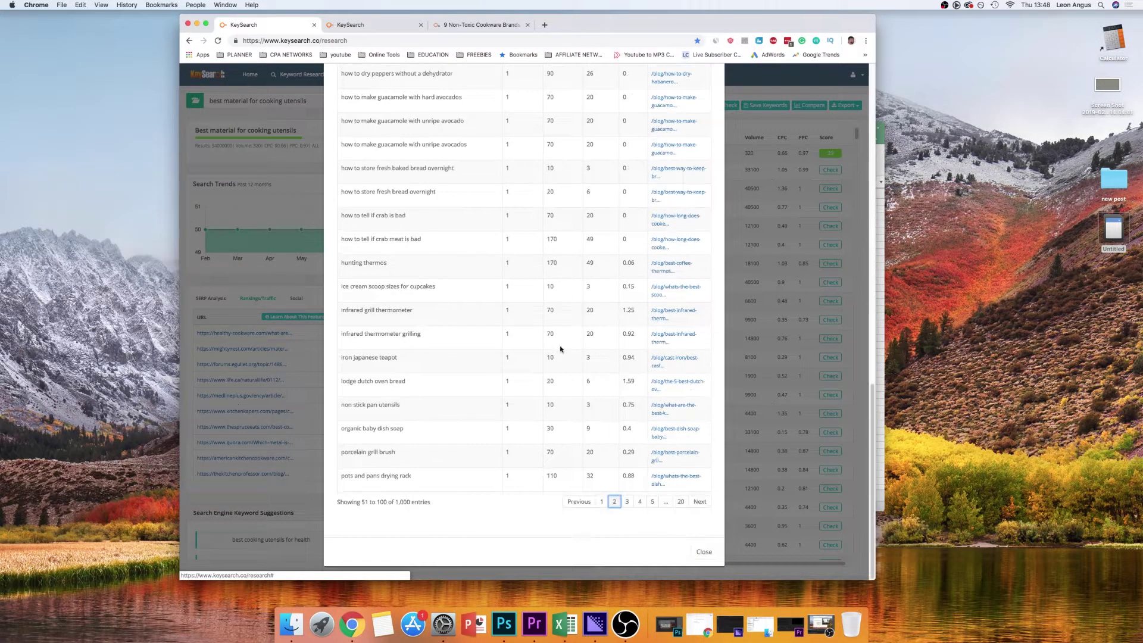
click(601, 501)
scroll(627, 265, up, 15)
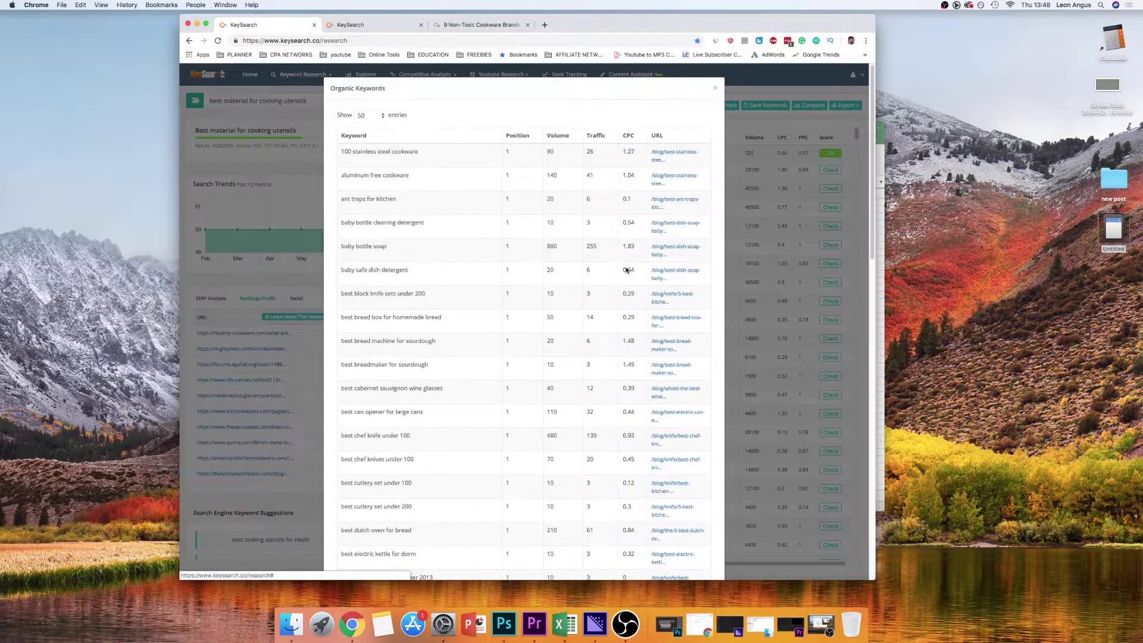
Sort the domain's organic keywords by highest traffic and highlight the position of "electric knife sharpeners"
click(597, 136)
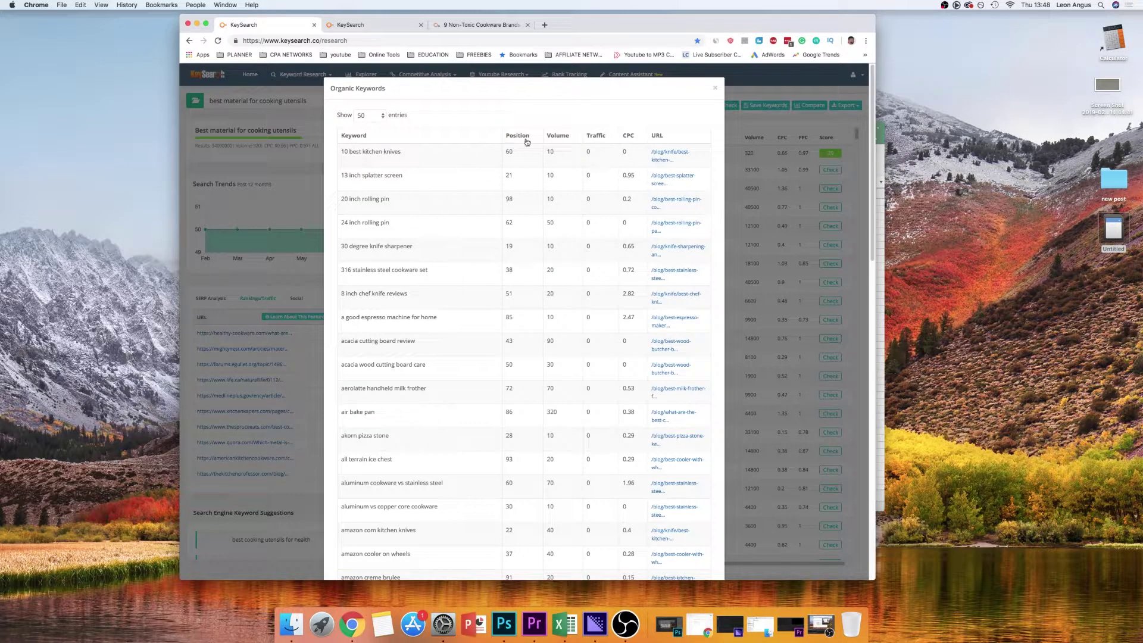
double_click(509, 150)
click(597, 136)
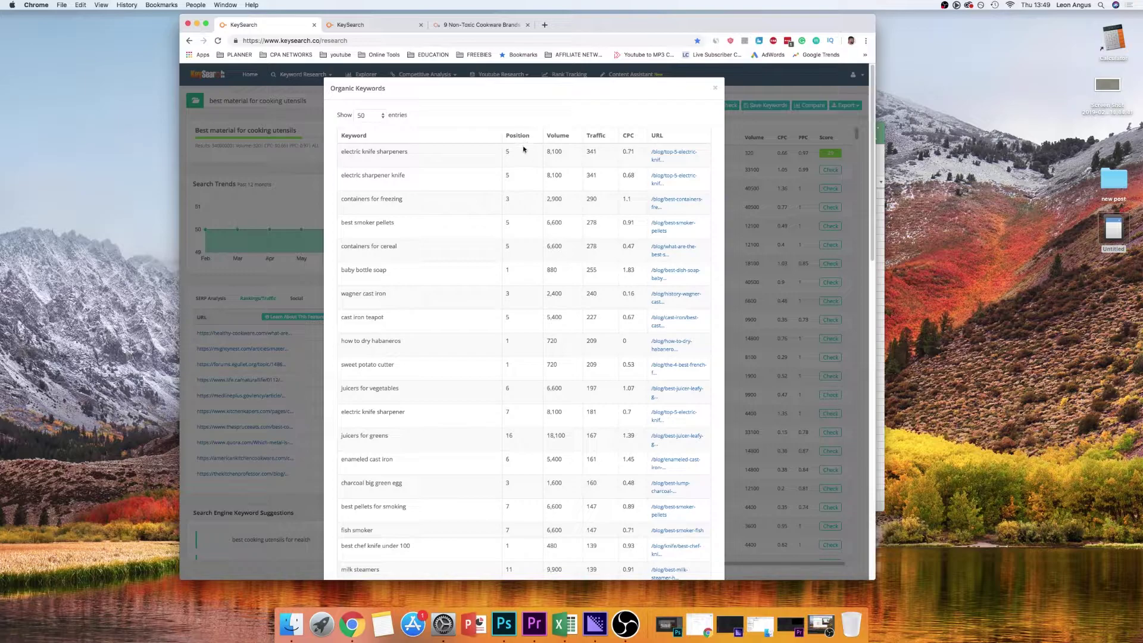
drag(548, 151, 503, 150)
Highlight the search volume of "baby bottle soap" in the organic keywords and copy the keyword
drag(546, 272, 562, 272)
drag(389, 271, 338, 272)
key(super+c)
Close the organic keywords list and run a new keyword search for "baby bottle soap"
click(714, 89)
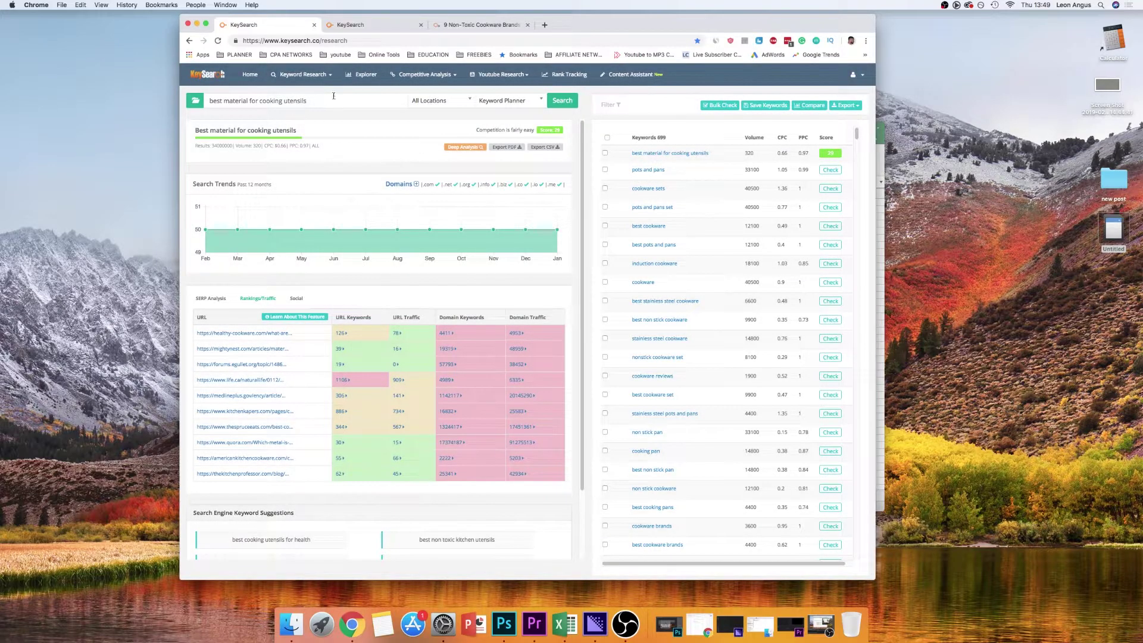
triple_click(357, 97)
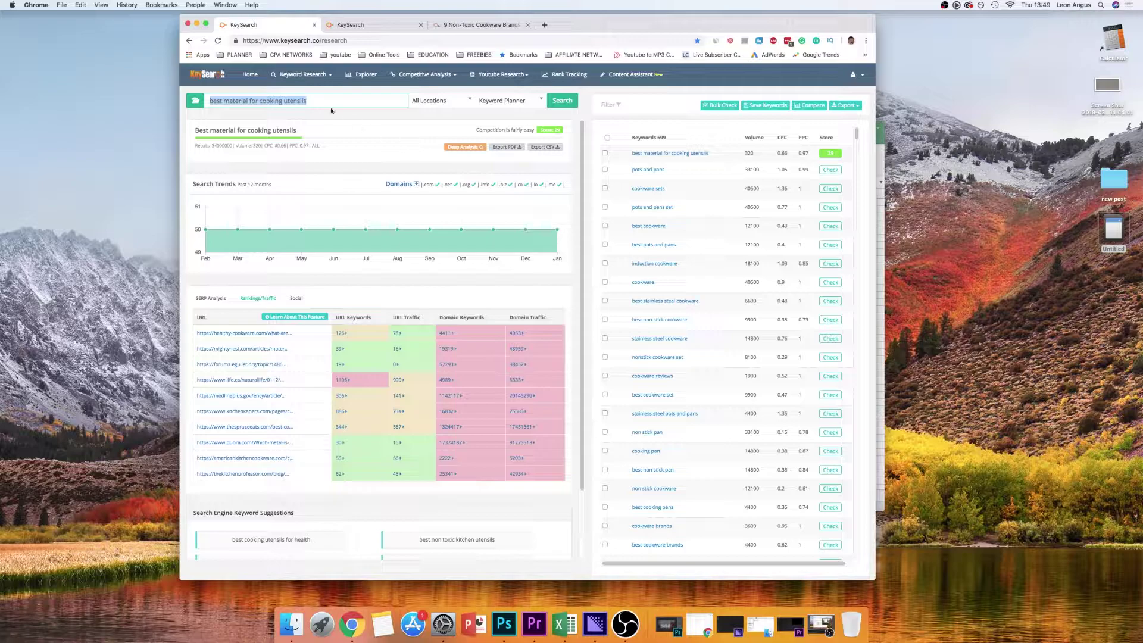
text(baby bottle soap)
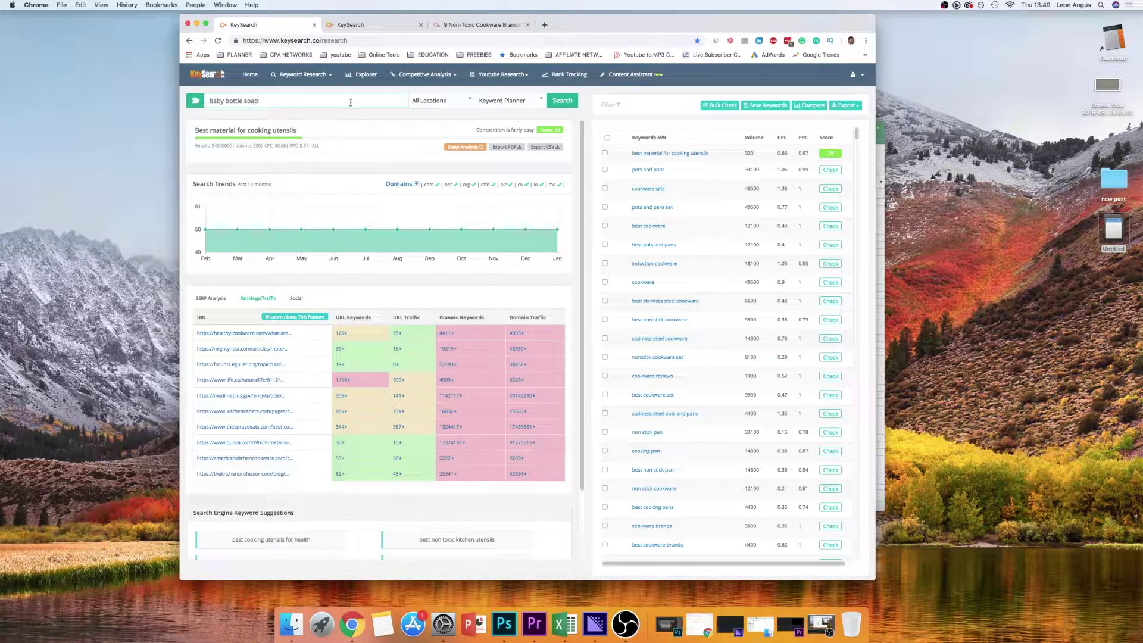
click(559, 107)
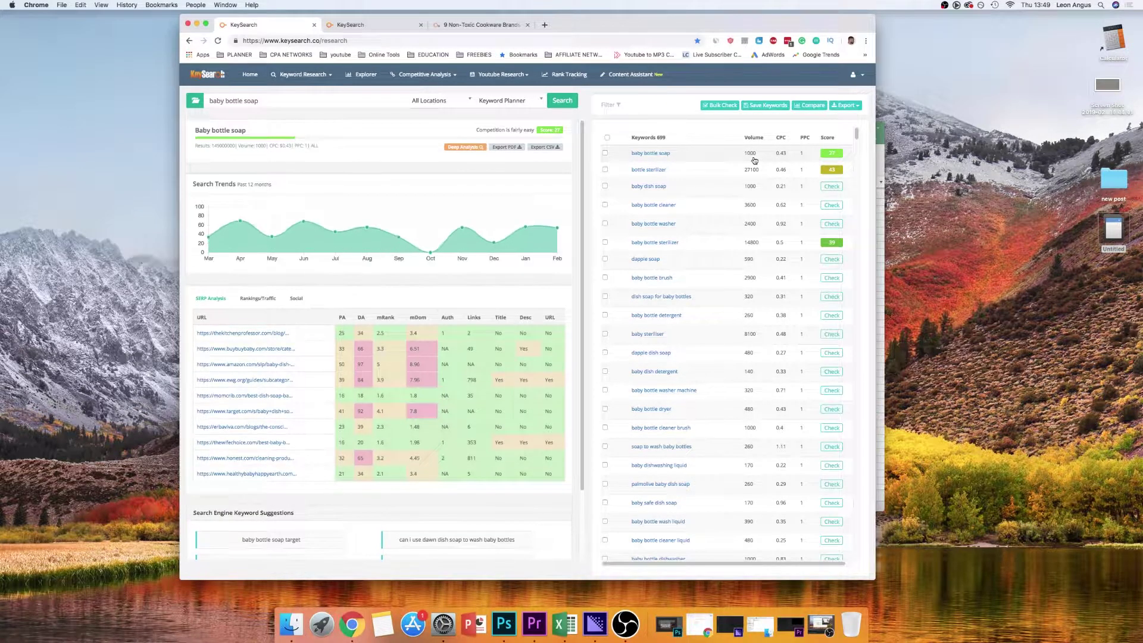
Check the competition scores of the related keywords "baby bottle washer", "baby bottle cleaner" and "baby dish soap"
click(832, 154)
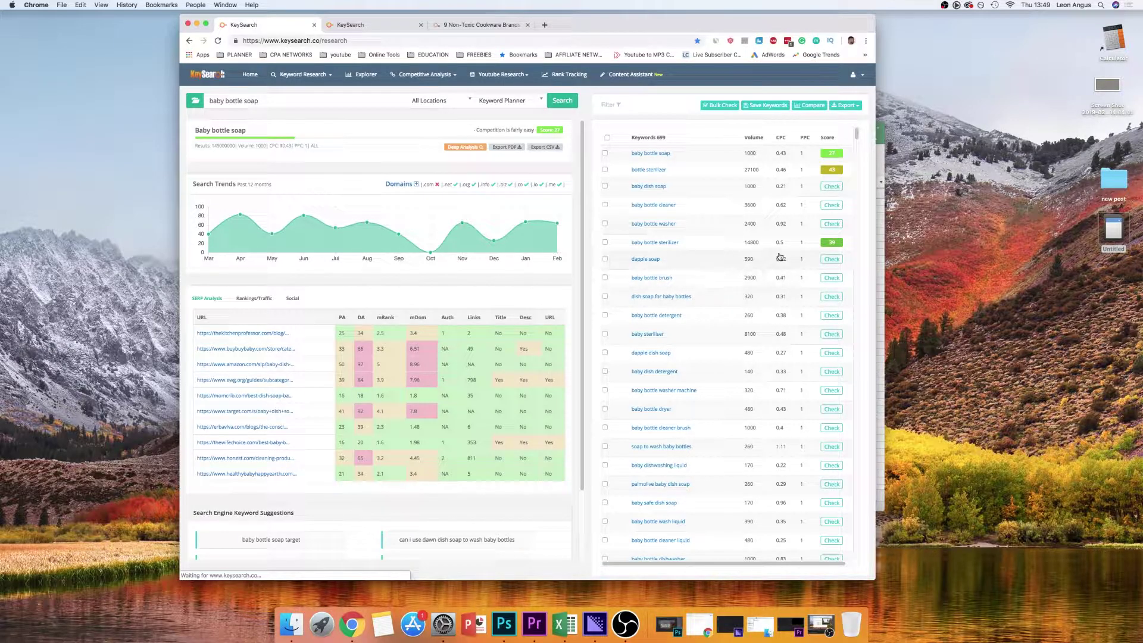
click(831, 224)
click(830, 205)
click(831, 186)
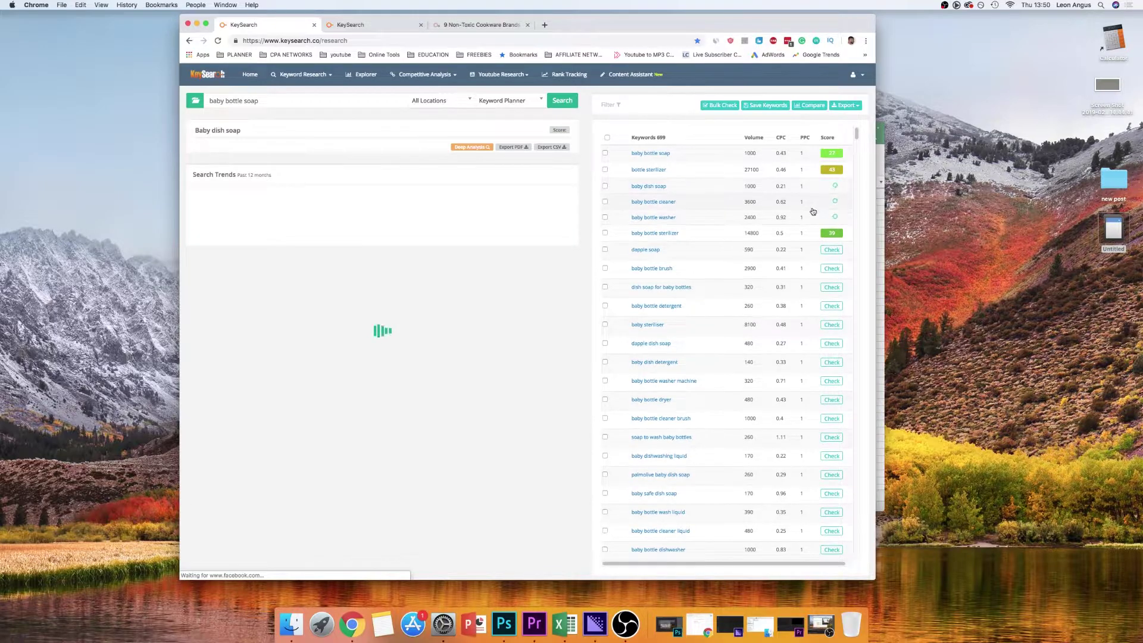